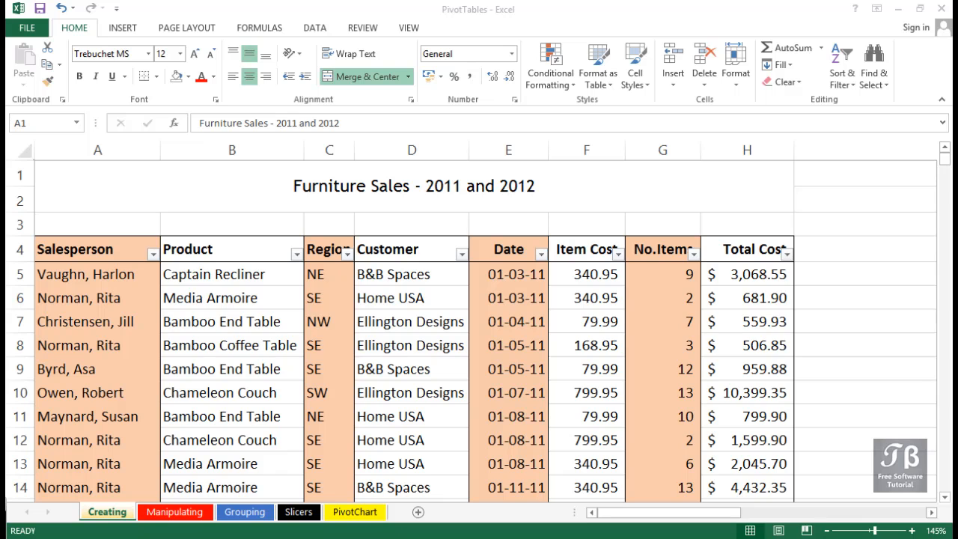
Look over the furniture sales list and check the available filter values for the Region column
click(288, 208)
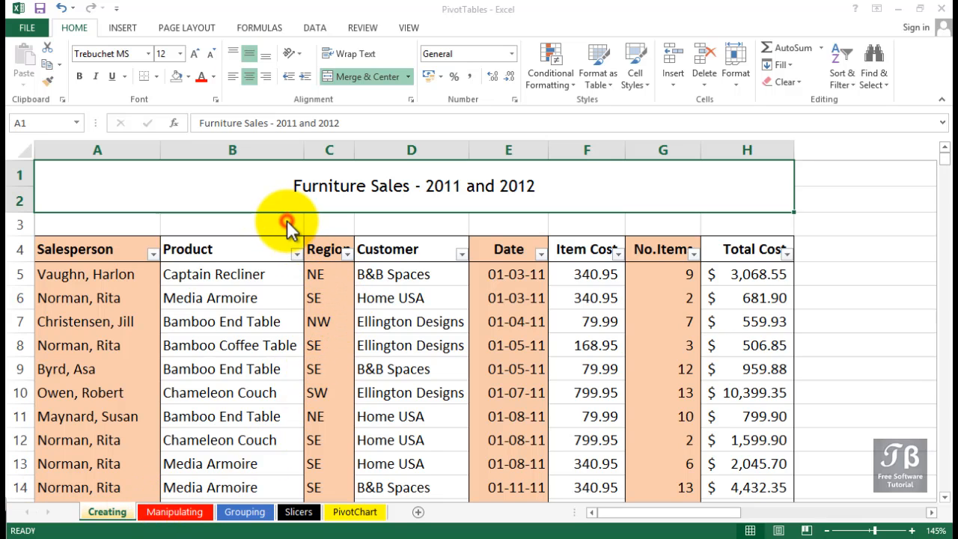
scroll(287, 220, down, 5)
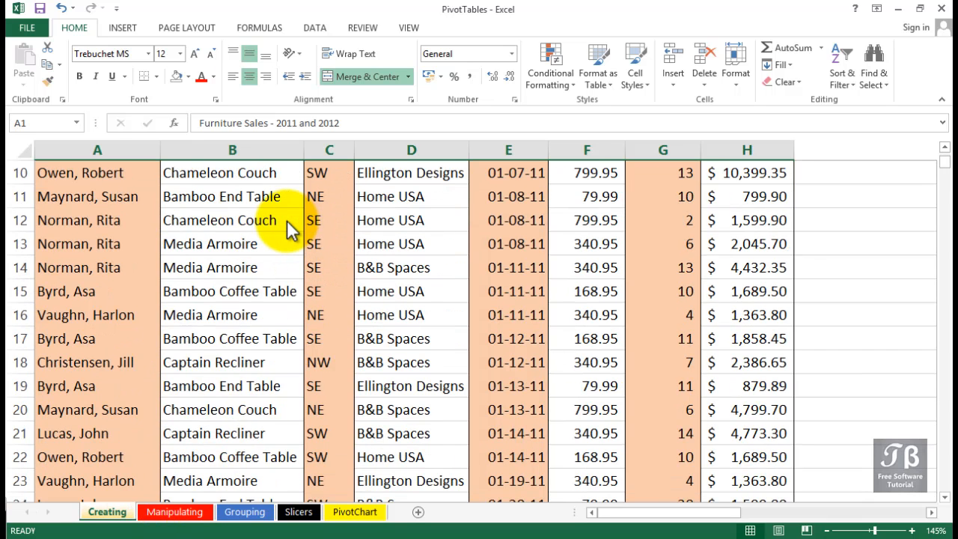
scroll(286, 220, up, 5)
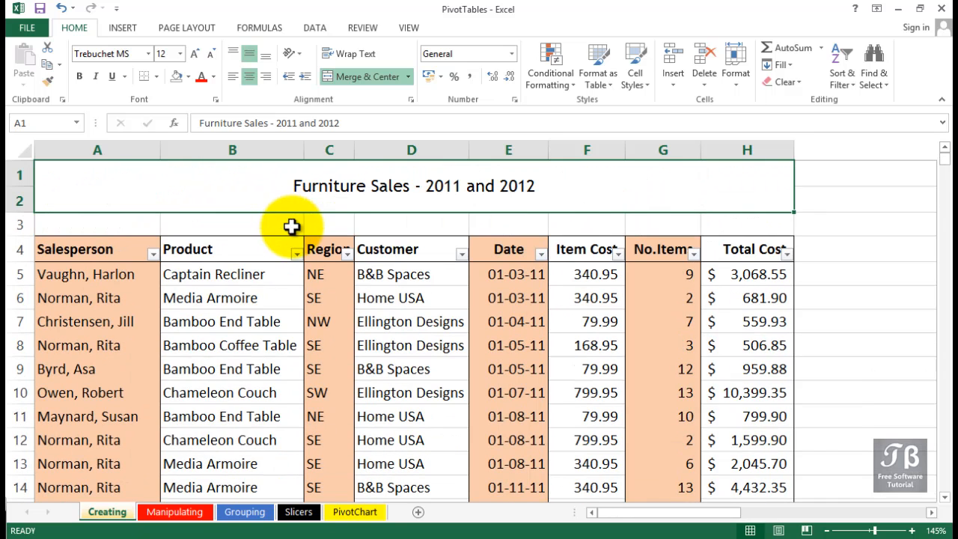
click(344, 254)
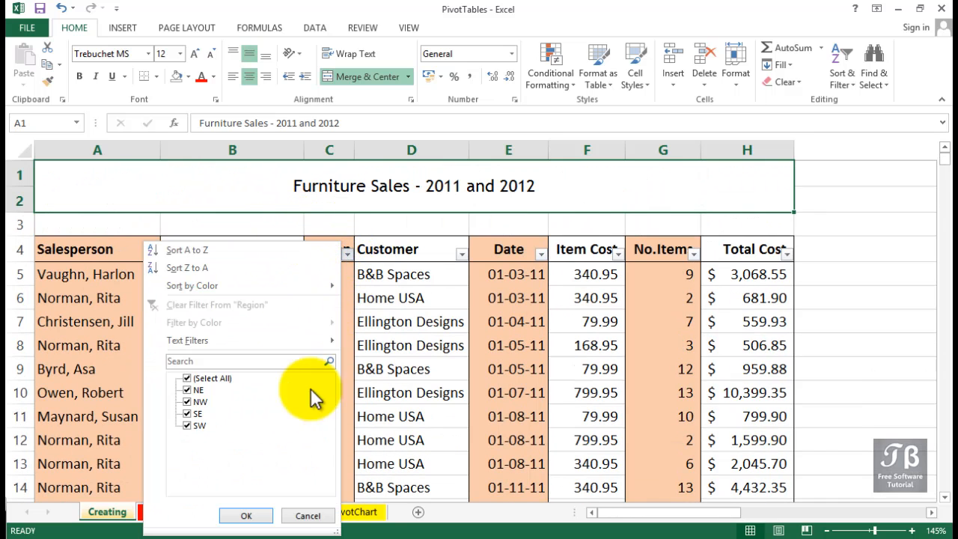
click(254, 519)
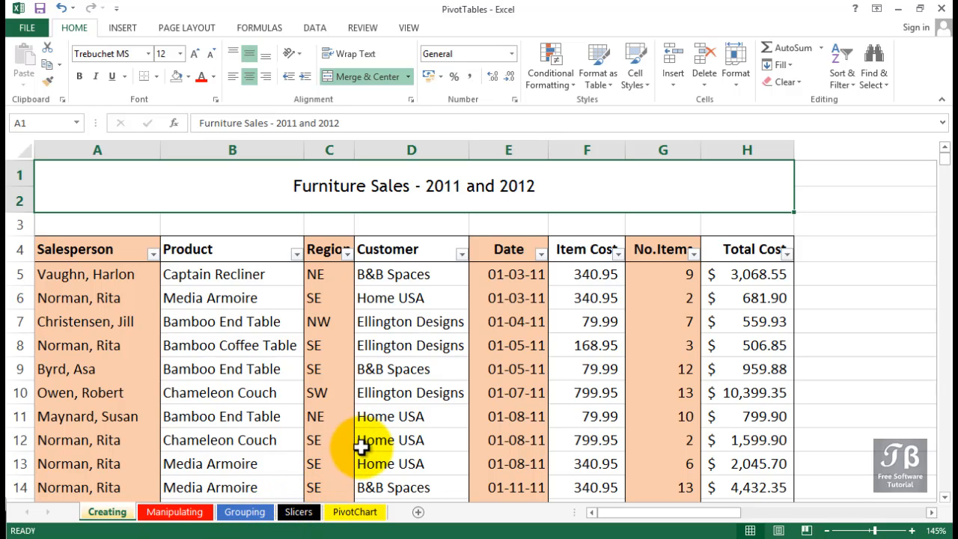
Examine the entries in the Salesperson and Product columns of the sales list
scroll(361, 447, down, 1)
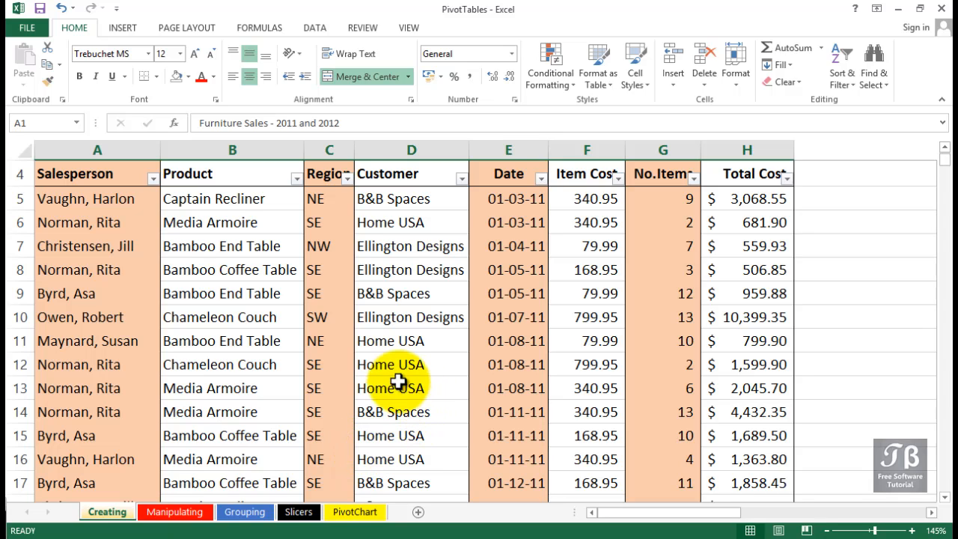
drag(47, 228, 72, 335)
click(203, 239)
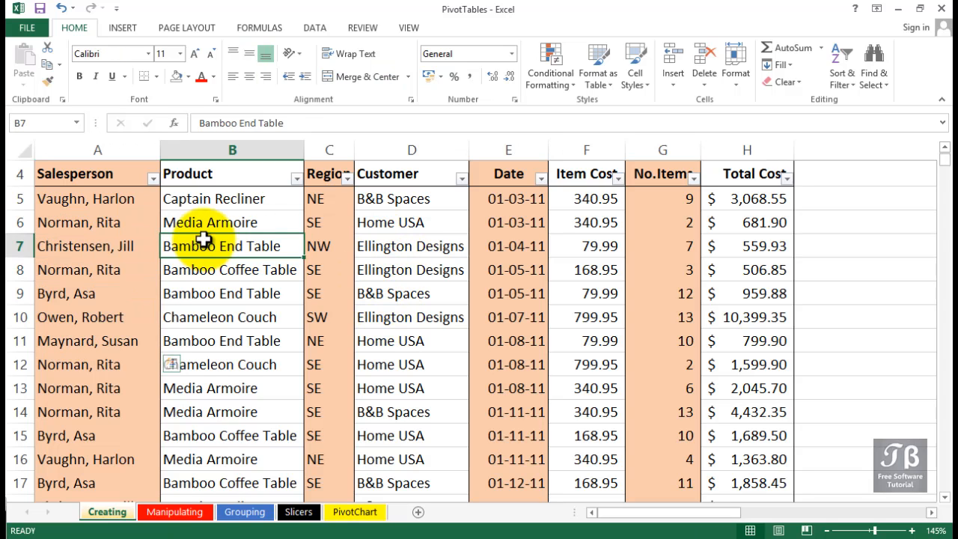
drag(204, 239, 222, 353)
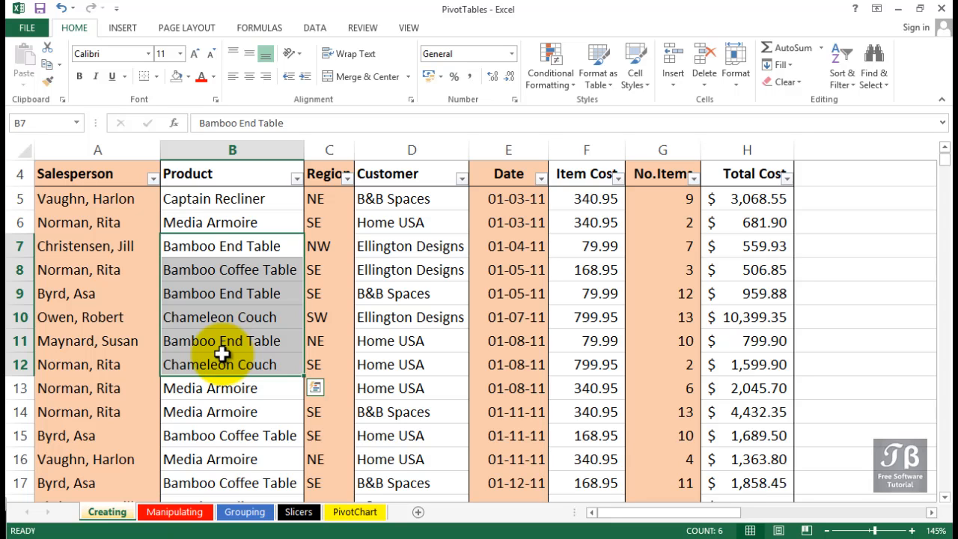
View the formula-based summary table of items per salesperson and product in columns J to P
click(628, 513)
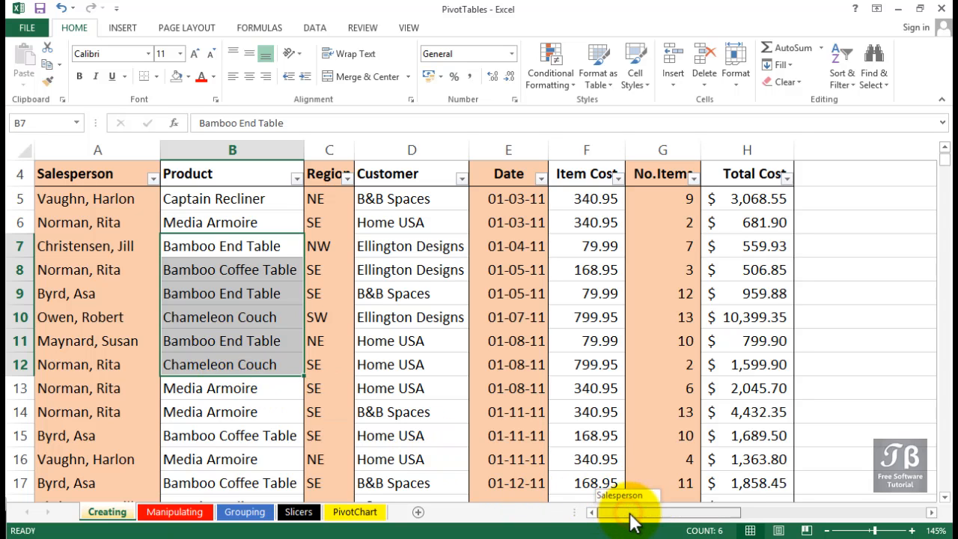
drag(629, 513, 798, 497)
scroll(796, 496, up, 1)
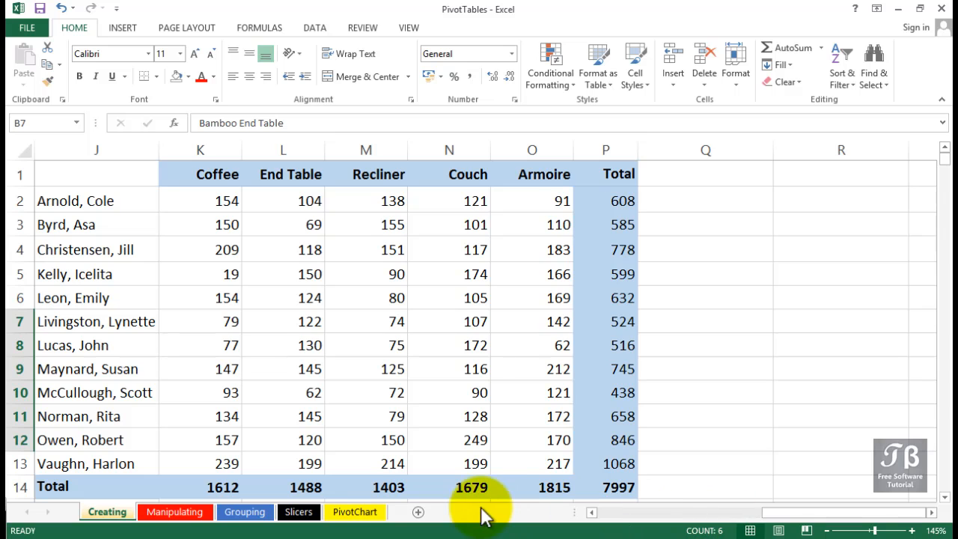
click(590, 513)
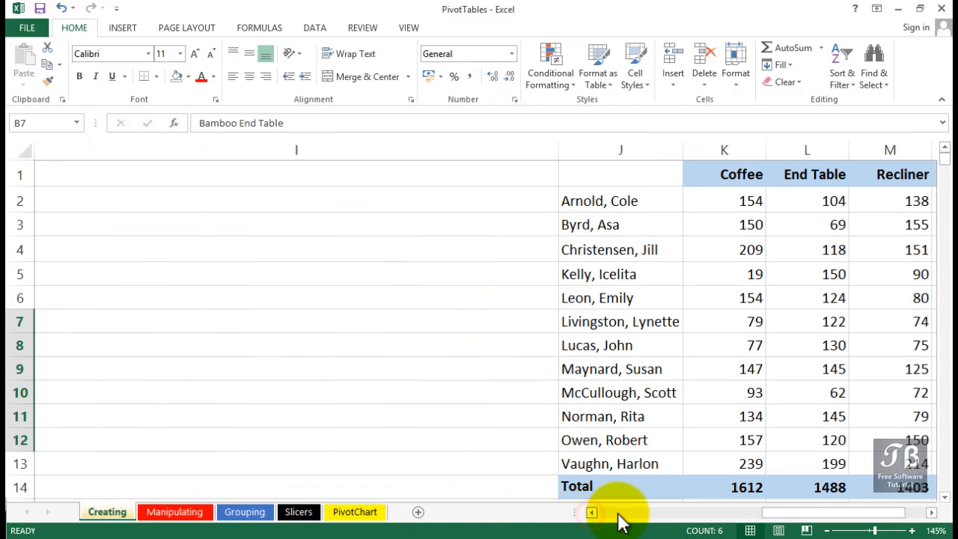
drag(786, 520, 802, 522)
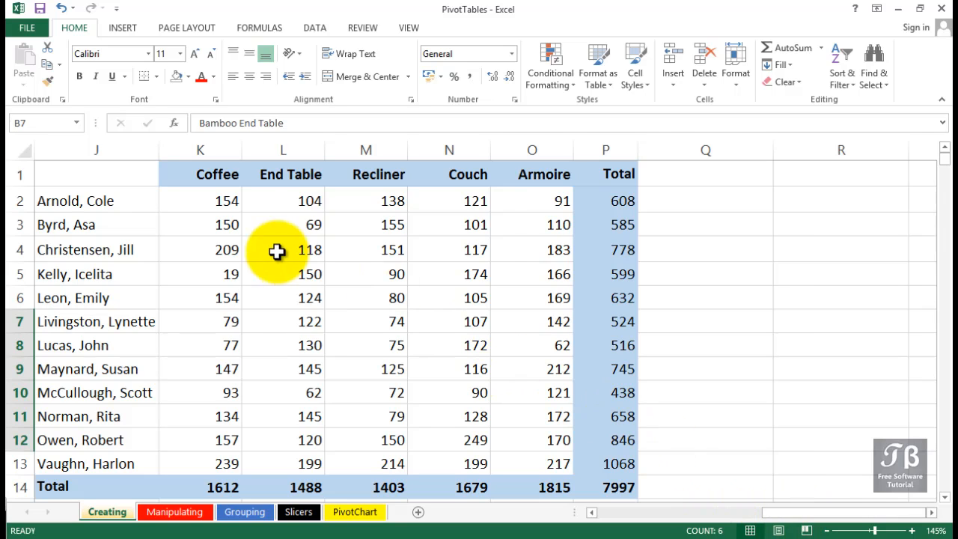
Inspect the SUMIFS formulas in cells K2, L2, L3, K3 and K4 of the summary table
click(222, 200)
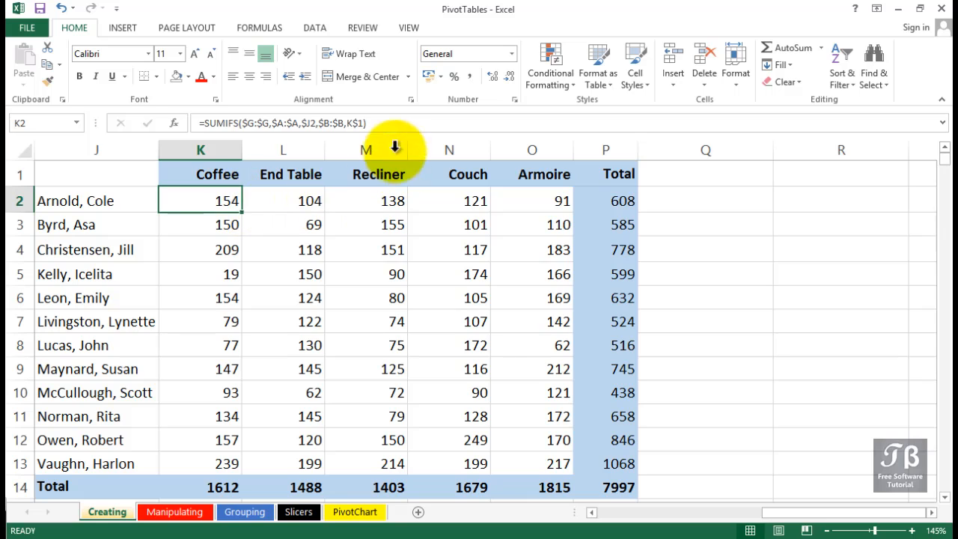
drag(390, 122, 171, 131)
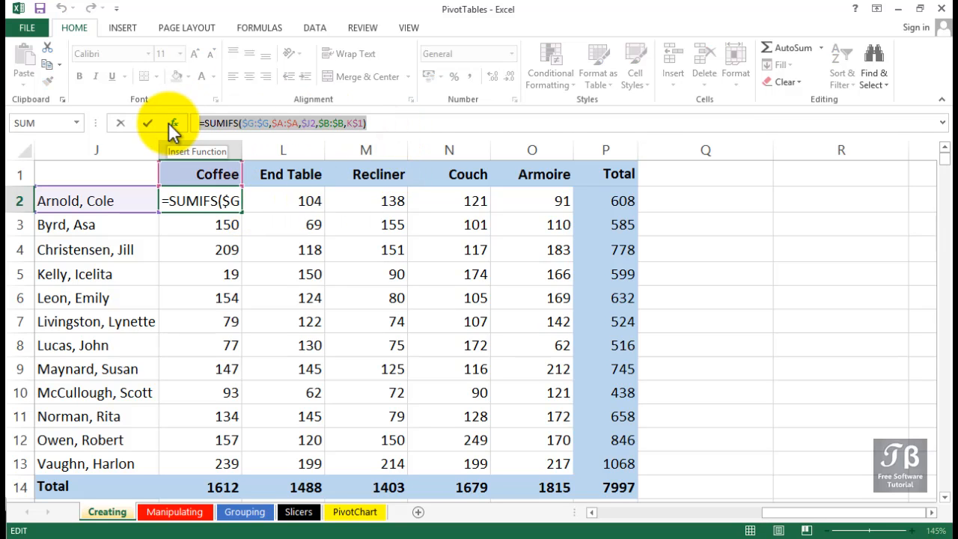
click(259, 200)
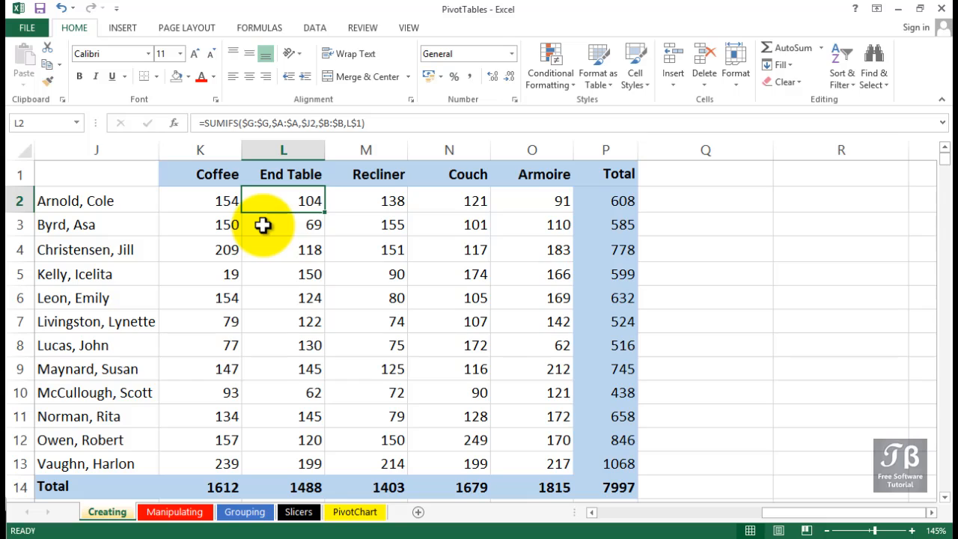
click(262, 224)
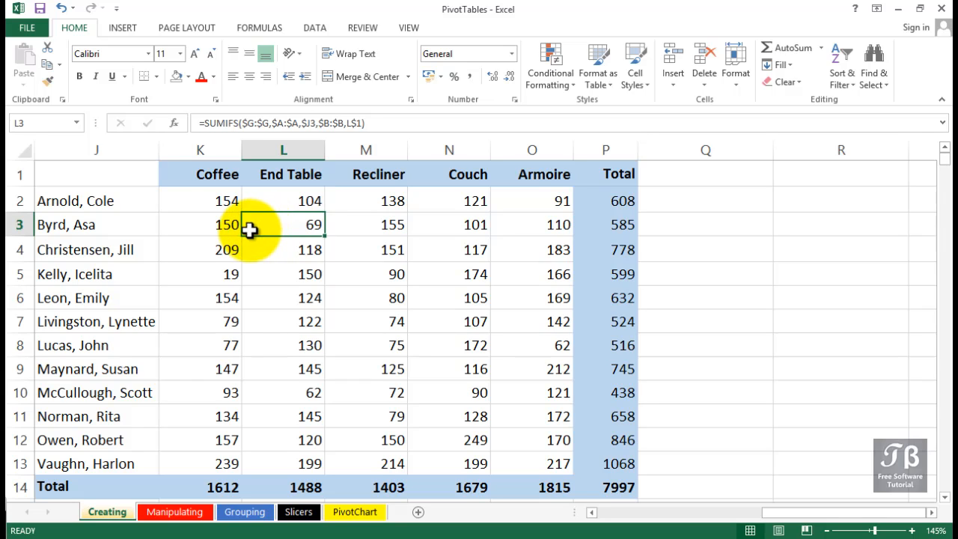
click(223, 231)
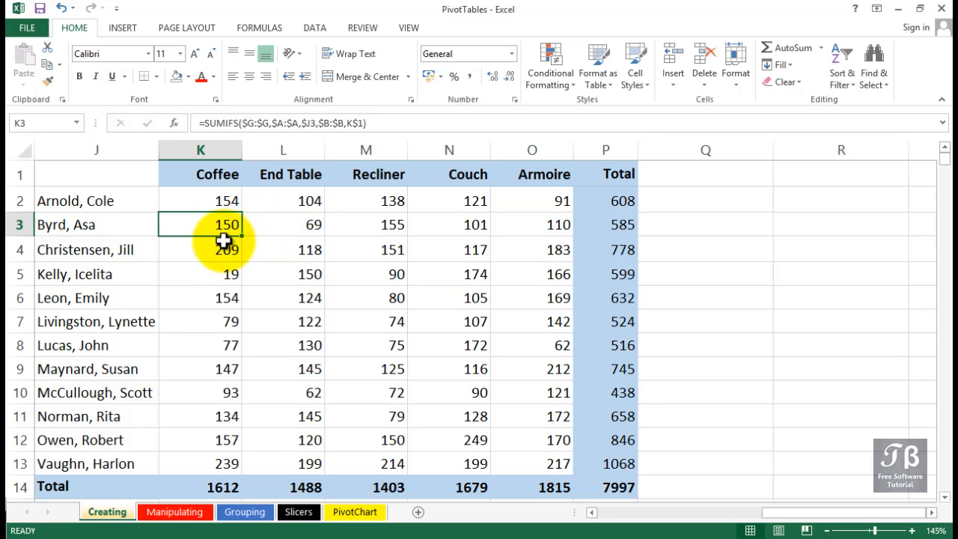
click(223, 247)
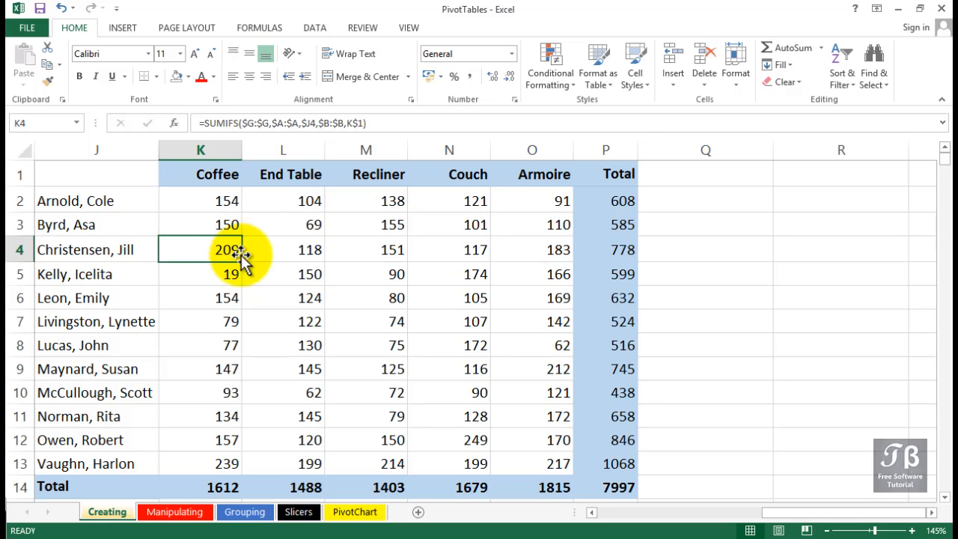
Narrow the wide blank column I between the sales list and the summary table, and set the sheet zoom to 90%
drag(796, 516, 780, 519)
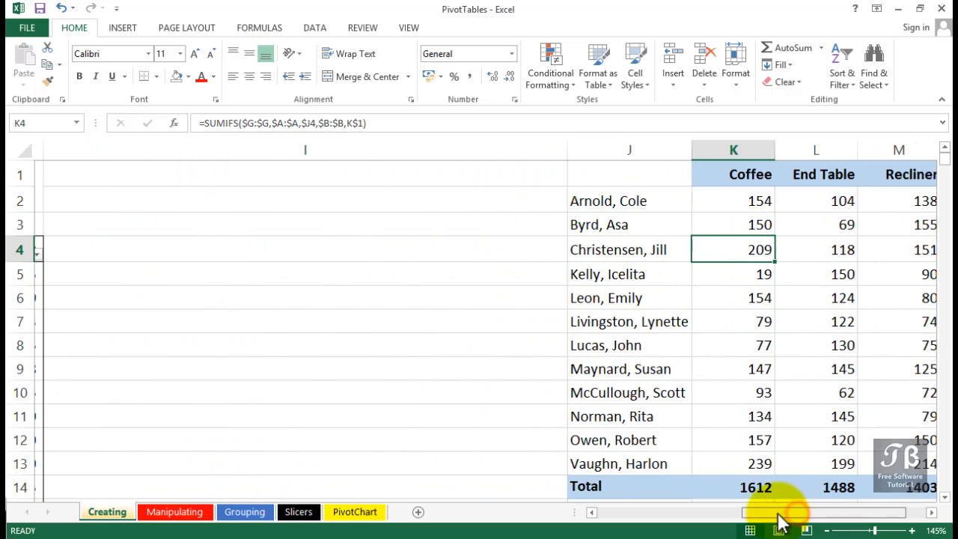
drag(556, 149, 116, 186)
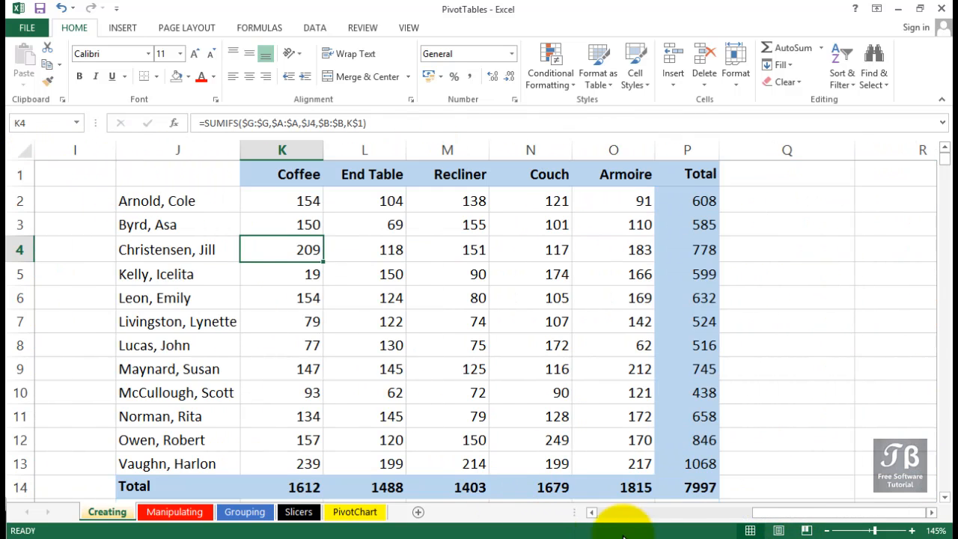
drag(785, 516, 713, 529)
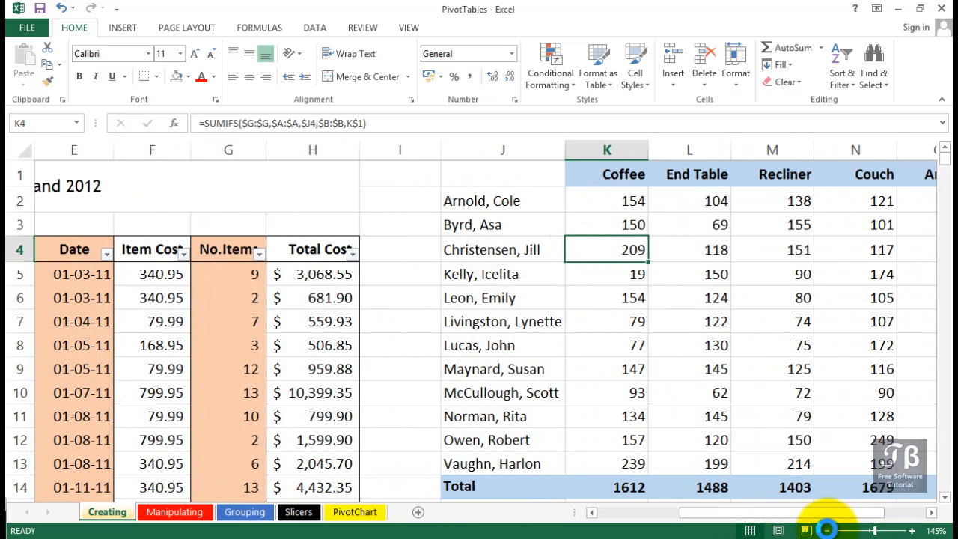
click(826, 530)
click(826, 531)
click(826, 530)
click(826, 530)
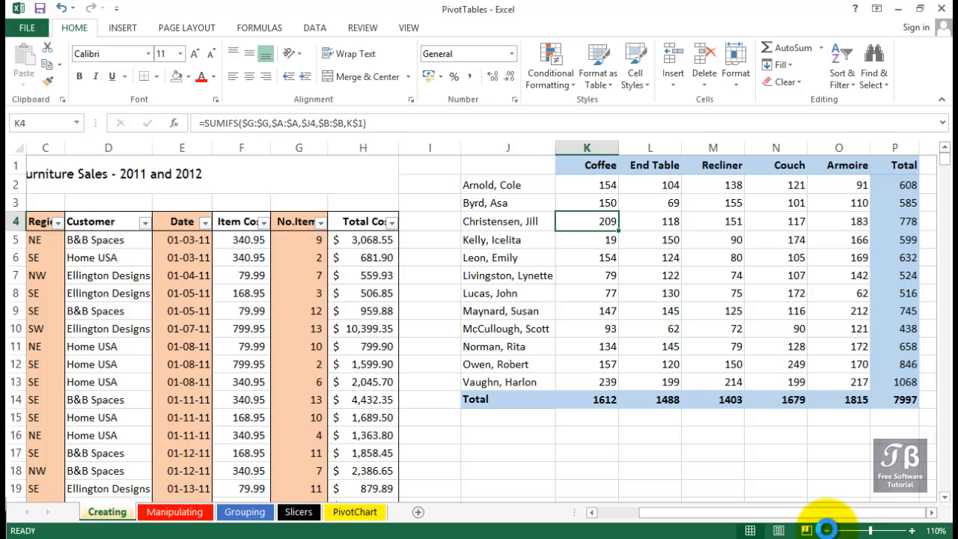
click(827, 530)
click(827, 531)
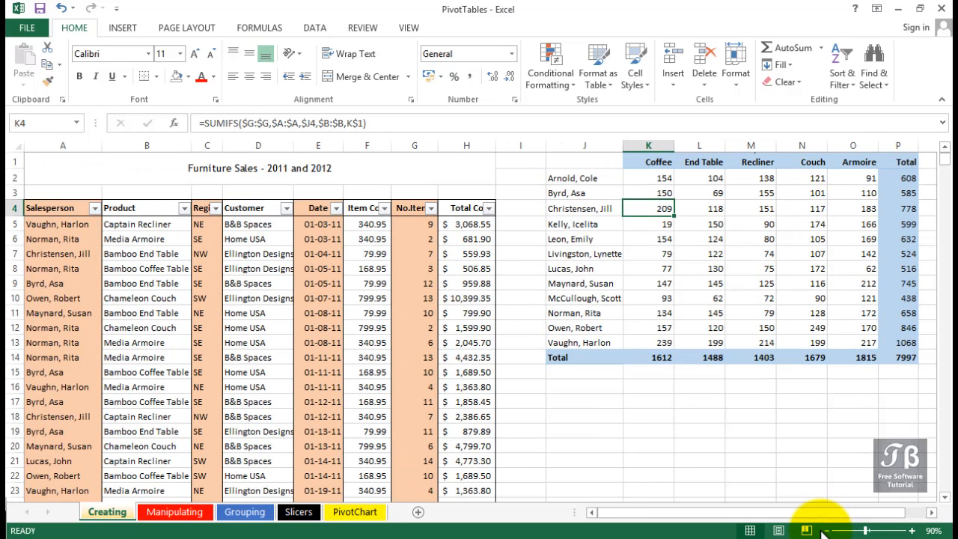
Examine the summary table's salesperson names, the full product heading in K1, and the formulas in K3 and P14
drag(599, 178, 595, 338)
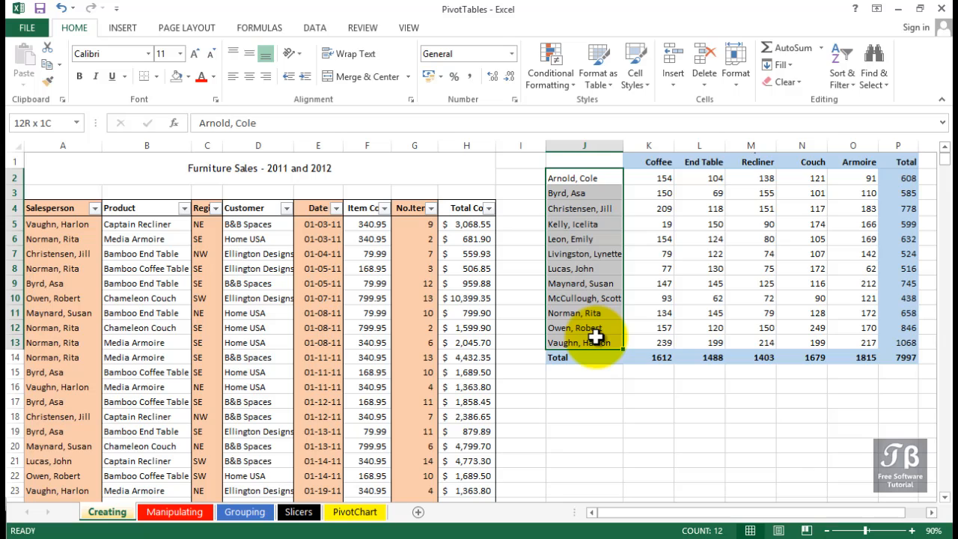
drag(595, 337, 594, 336)
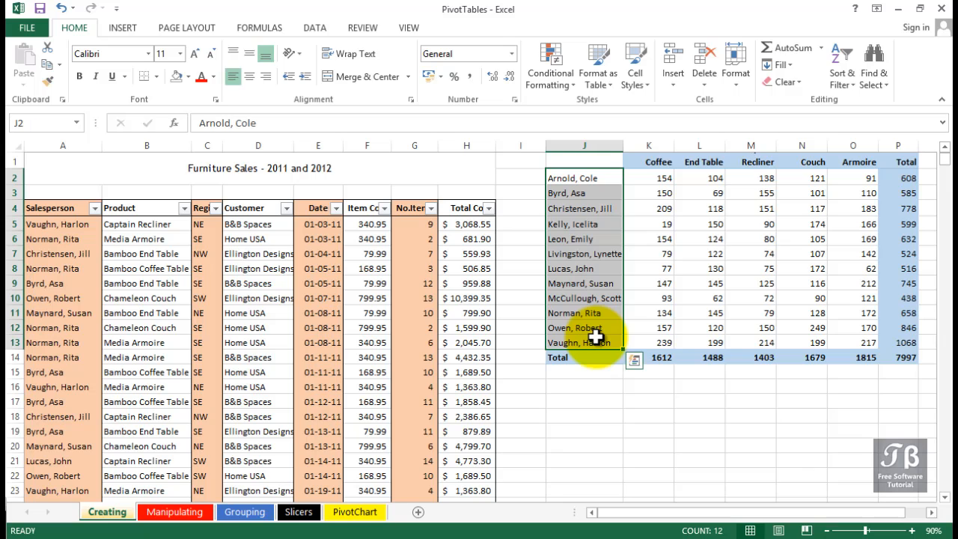
click(652, 163)
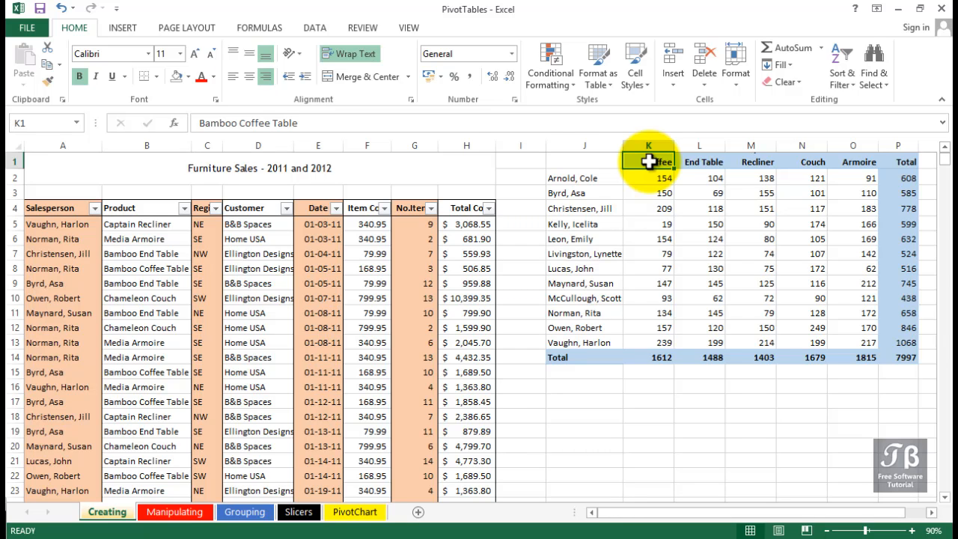
double_click(648, 161)
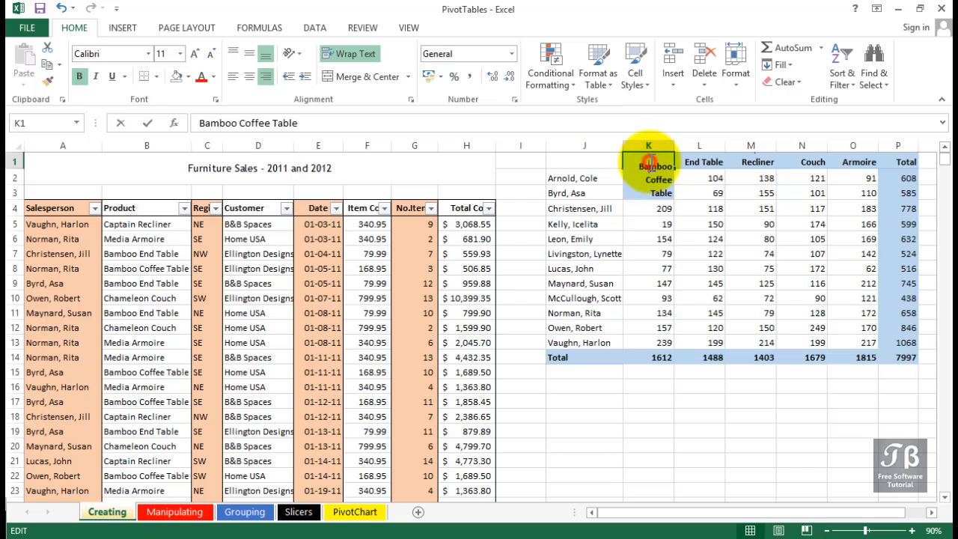
click(588, 178)
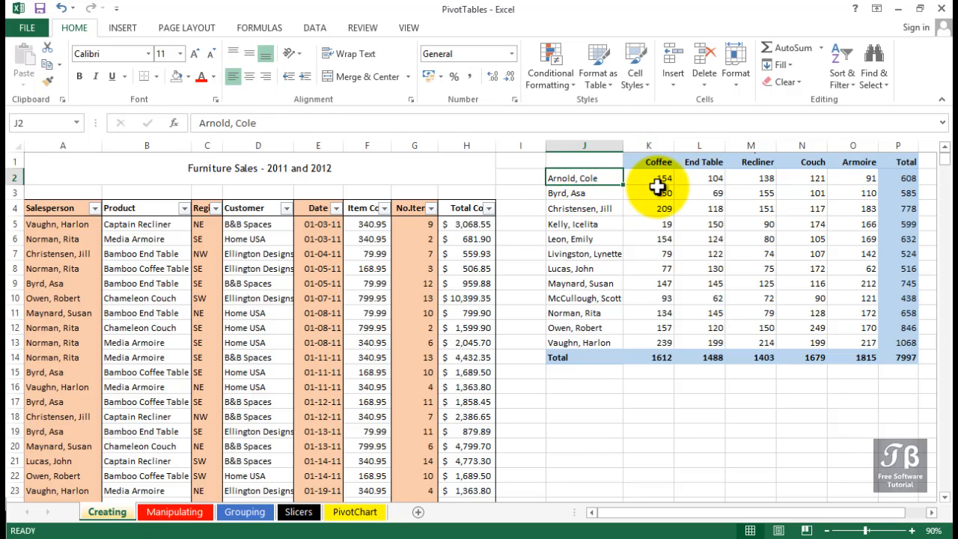
click(658, 189)
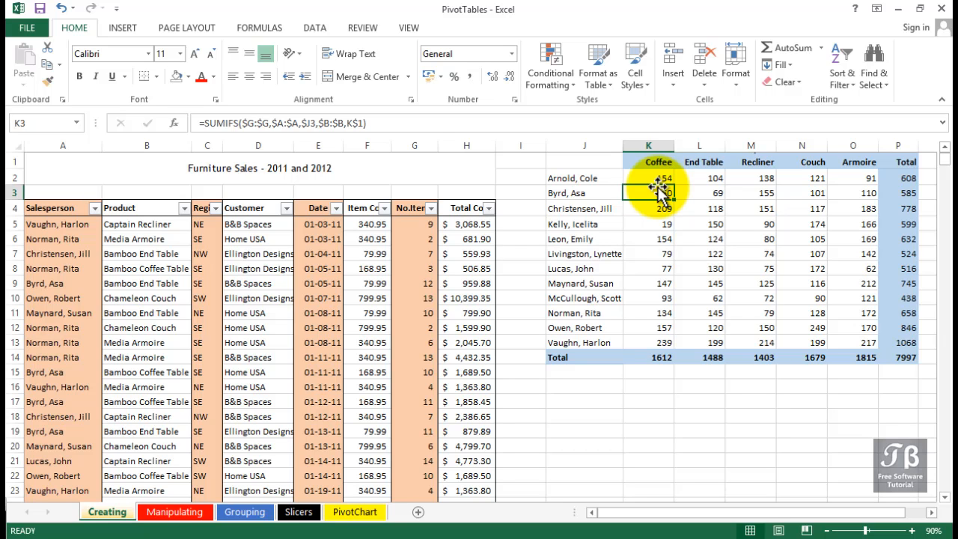
drag(865, 514, 890, 377)
click(898, 357)
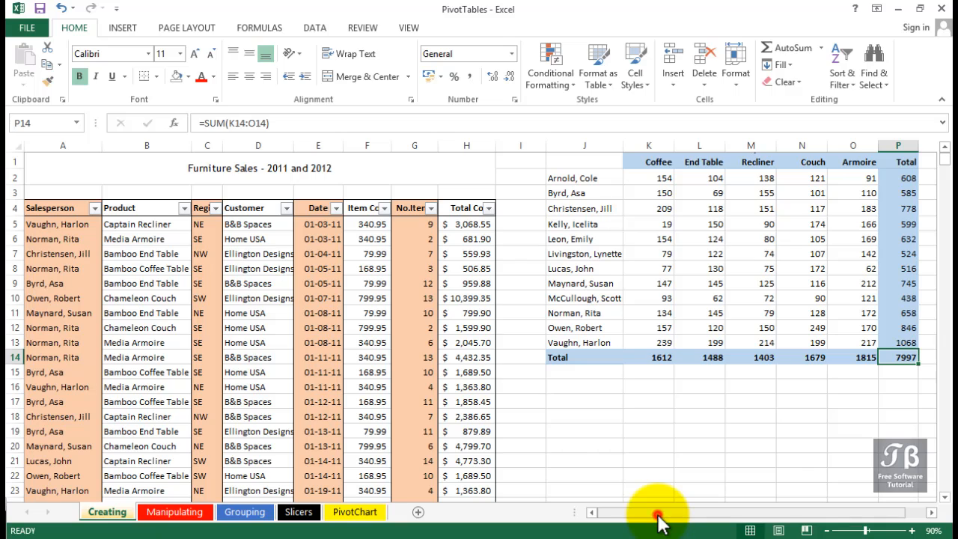
drag(657, 514, 645, 515)
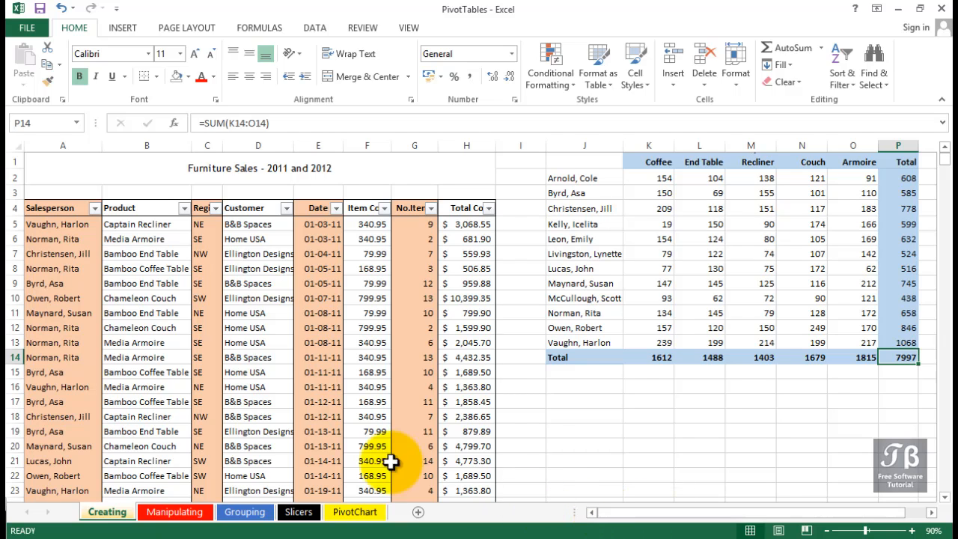
Select cell D6 in the Customer column and look through the records of the sales list
click(243, 239)
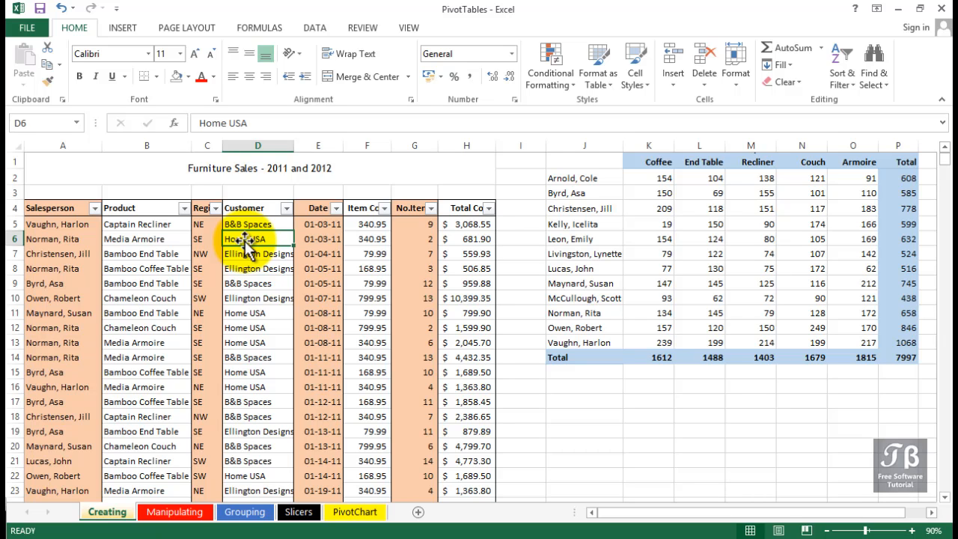
scroll(223, 323, down, 6)
scroll(223, 322, down, 9)
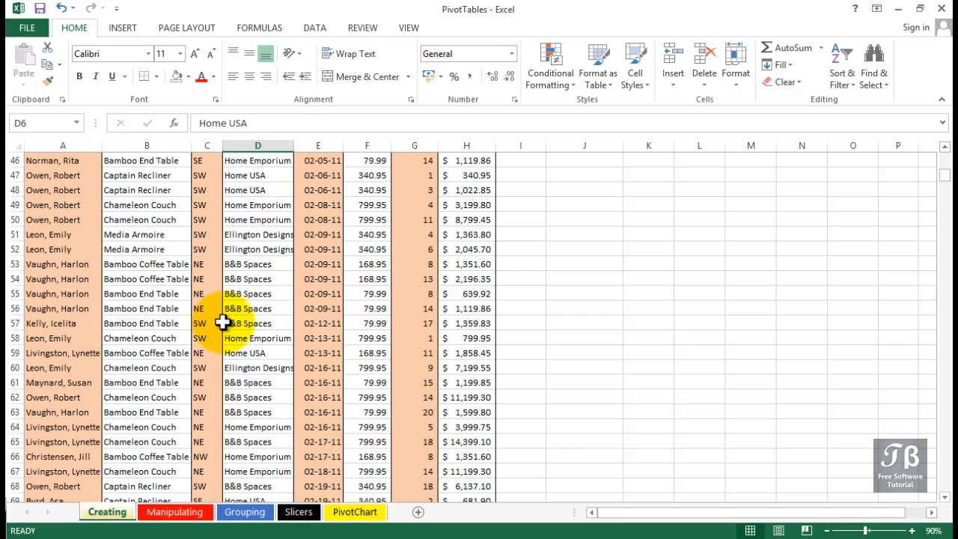
scroll(223, 323, up, 6)
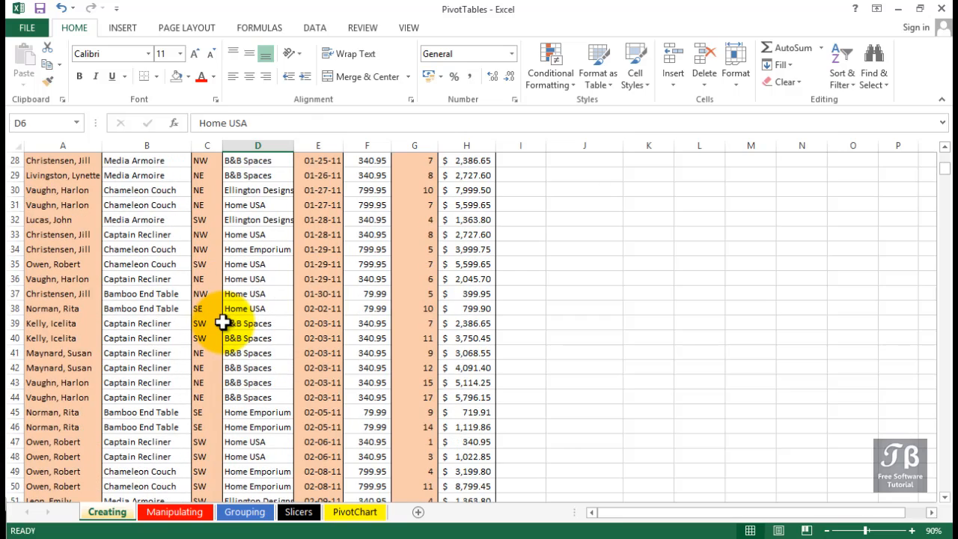
scroll(223, 322, up, 9)
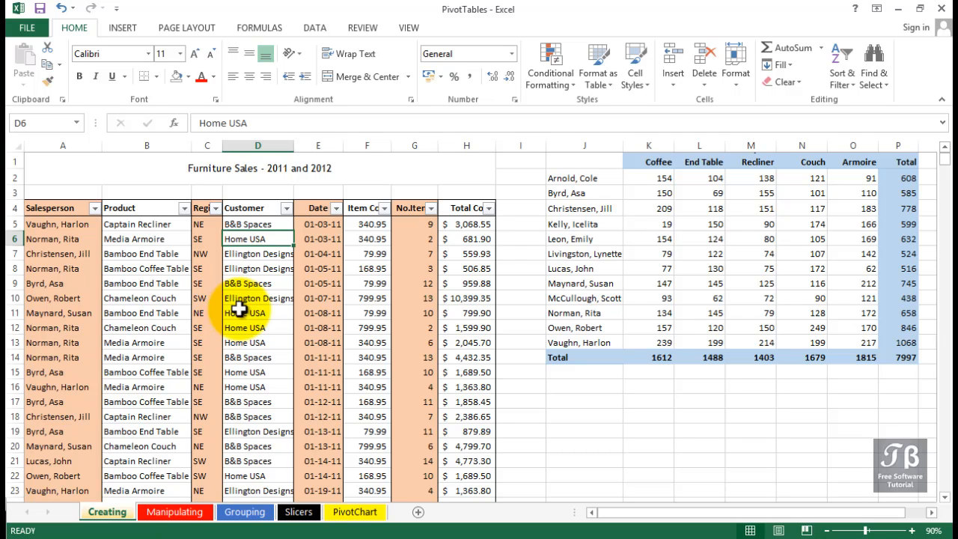
Select the sales list's header cells in row 4, select date cell E6, and look through the dated records further down
click(449, 204)
drag(383, 205, 53, 207)
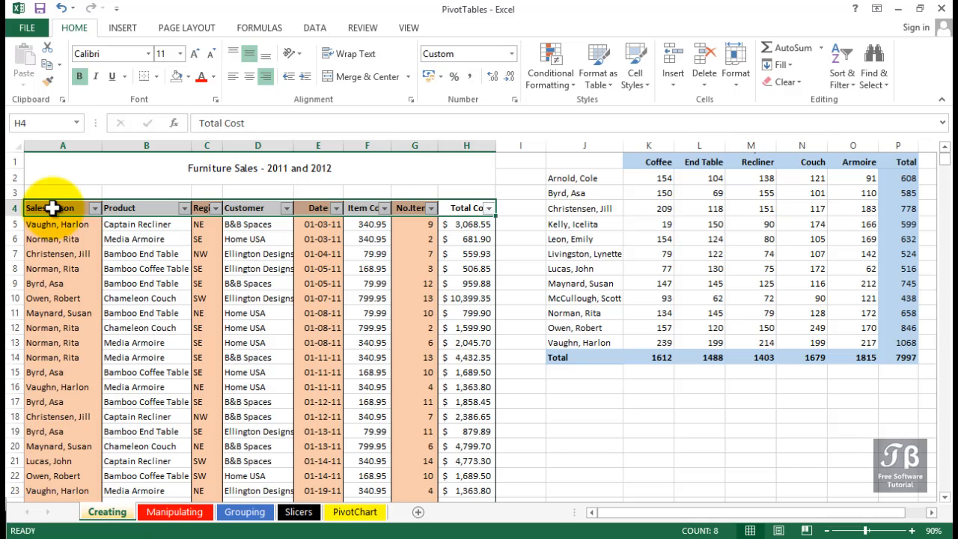
click(314, 241)
scroll(316, 385, down, 12)
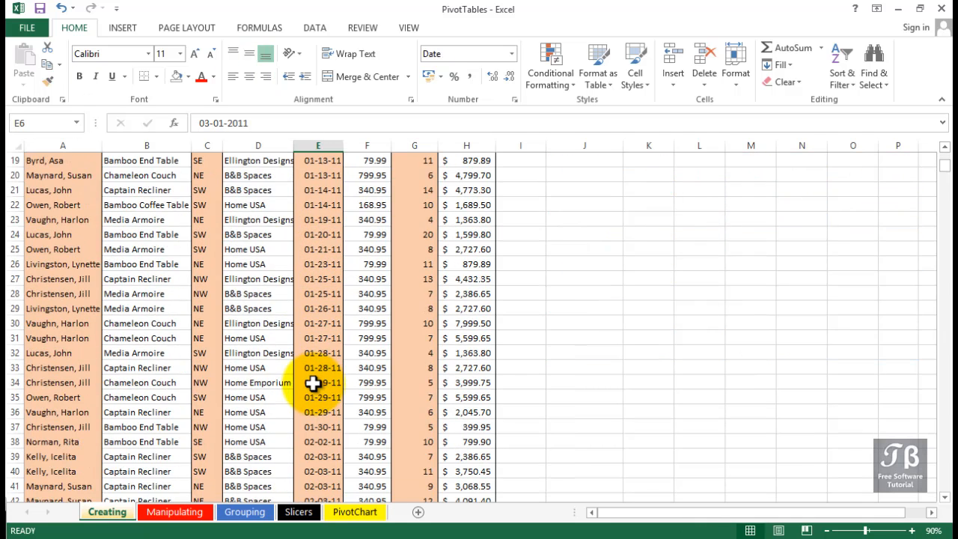
scroll(311, 384, down, 6)
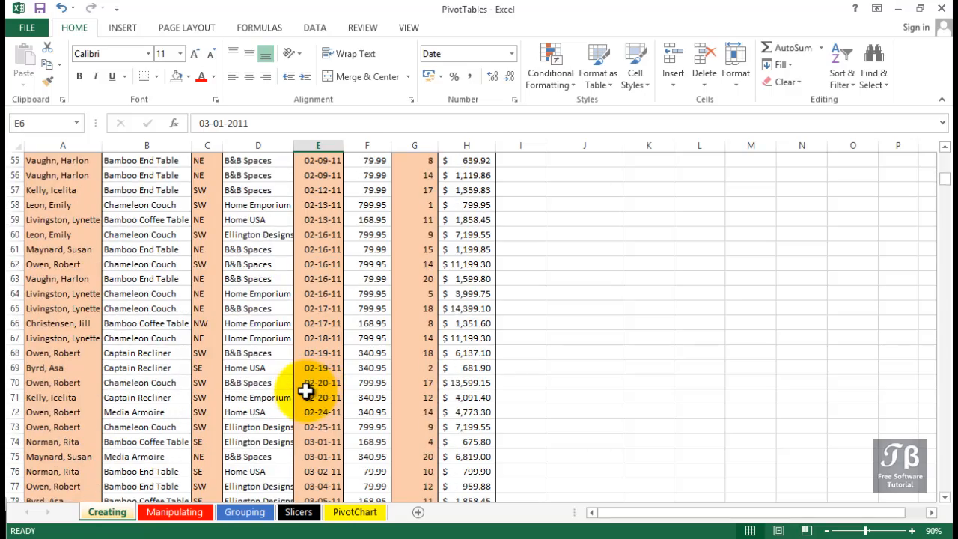
scroll(305, 390, down, 6)
scroll(305, 390, up, 14)
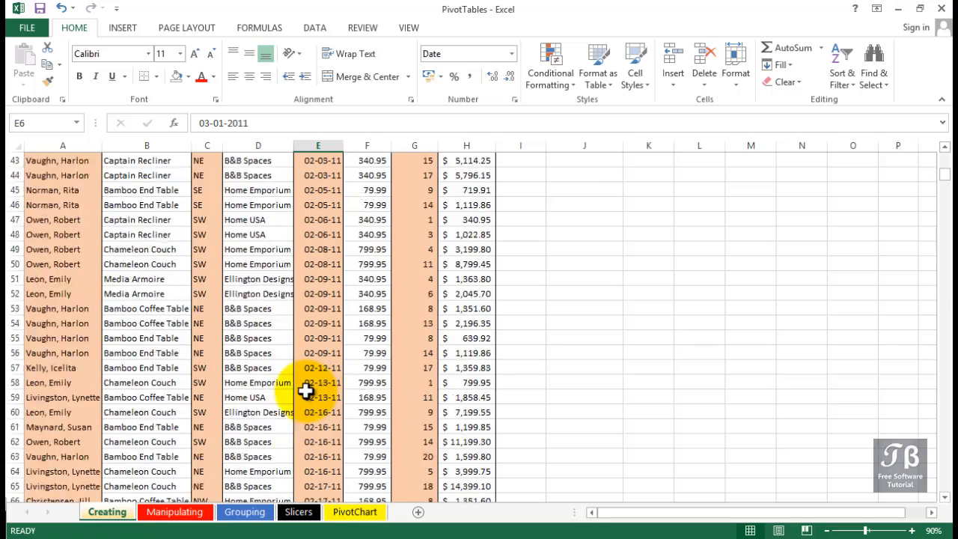
scroll(305, 390, up, 10)
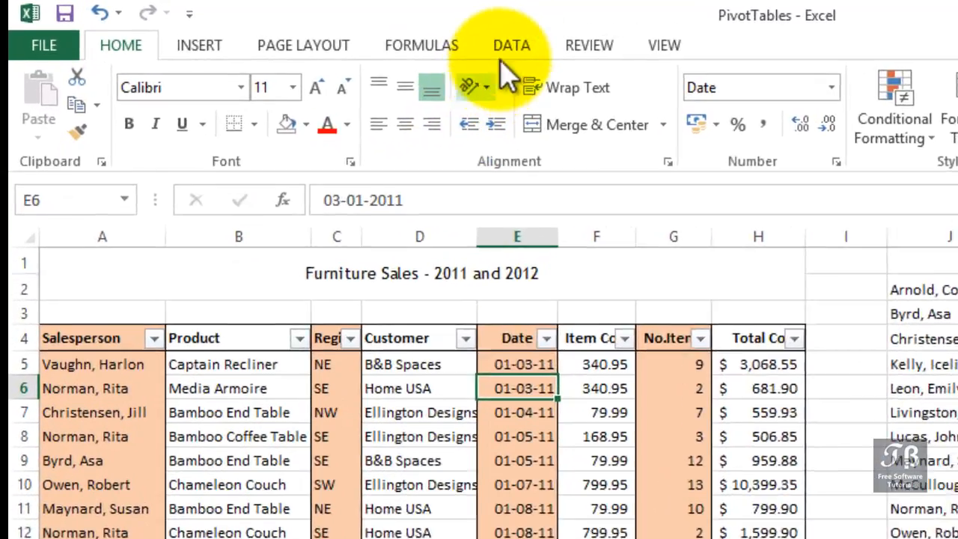
Create a PivotTable on a new worksheet from the source range Creating!$A$4:$H$913
click(314, 28)
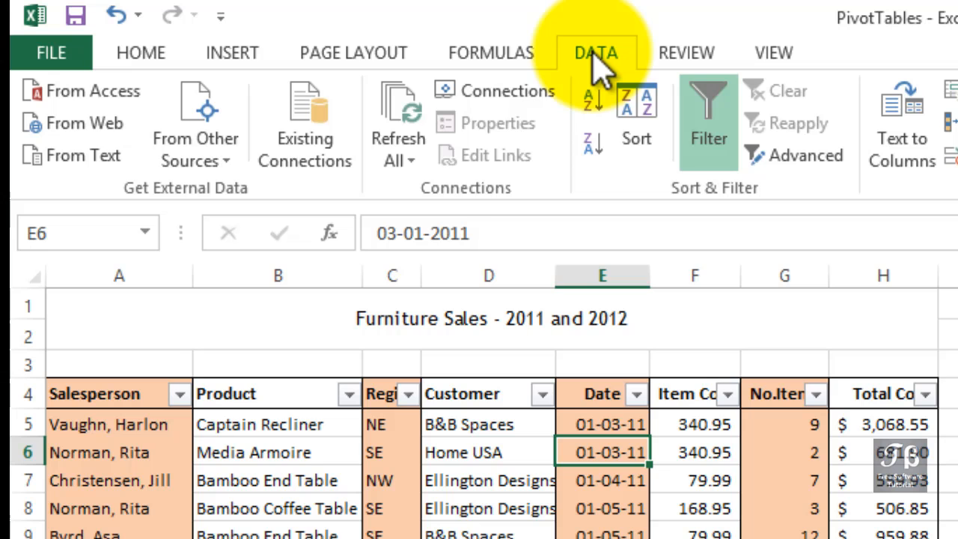
click(232, 52)
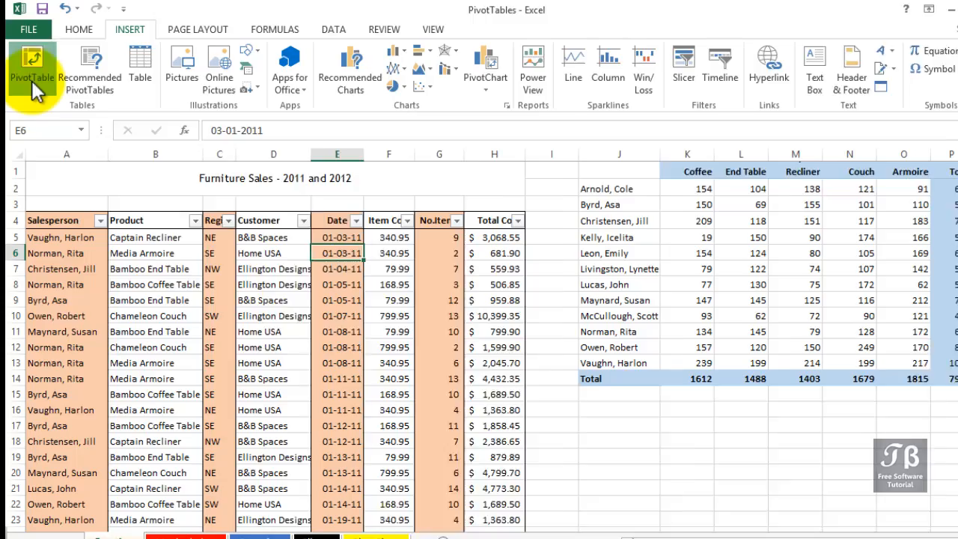
click(58, 144)
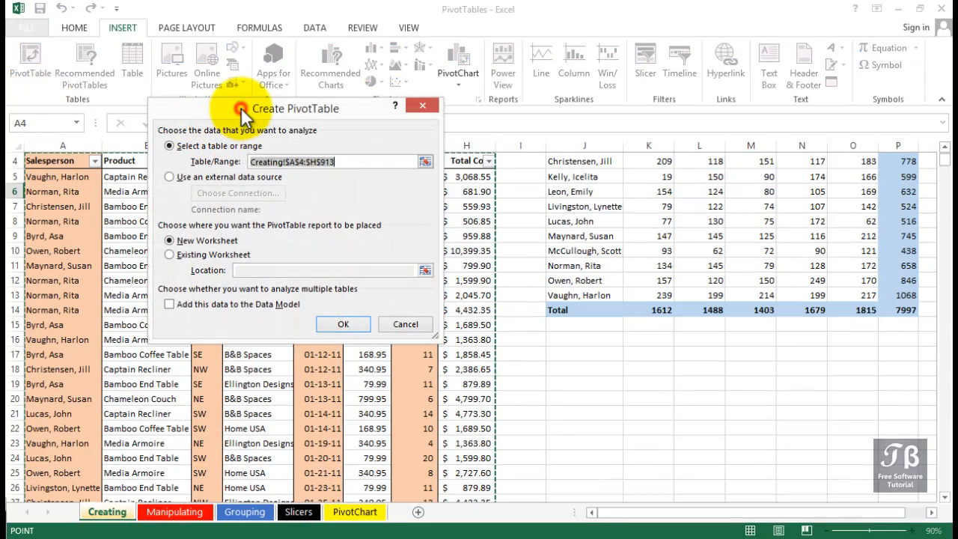
drag(240, 109, 292, 240)
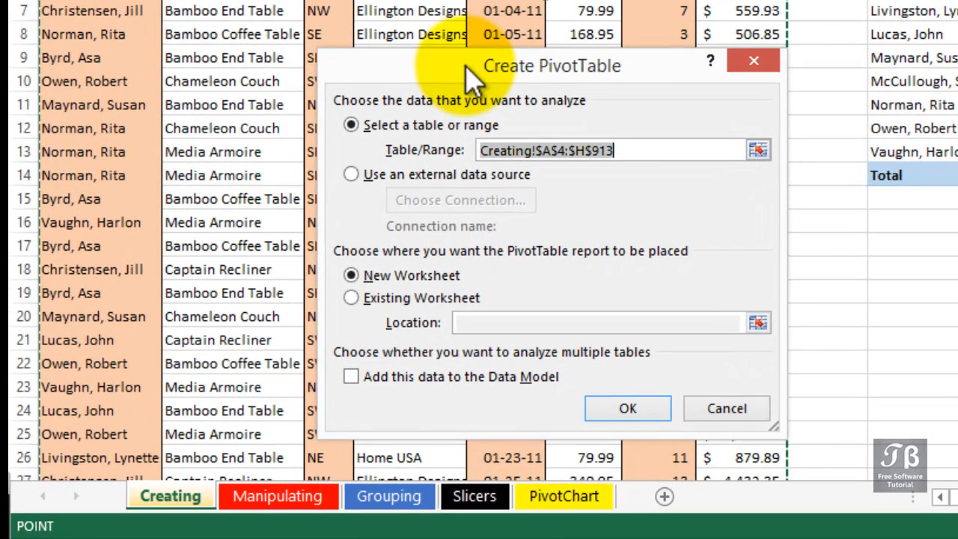
click(643, 150)
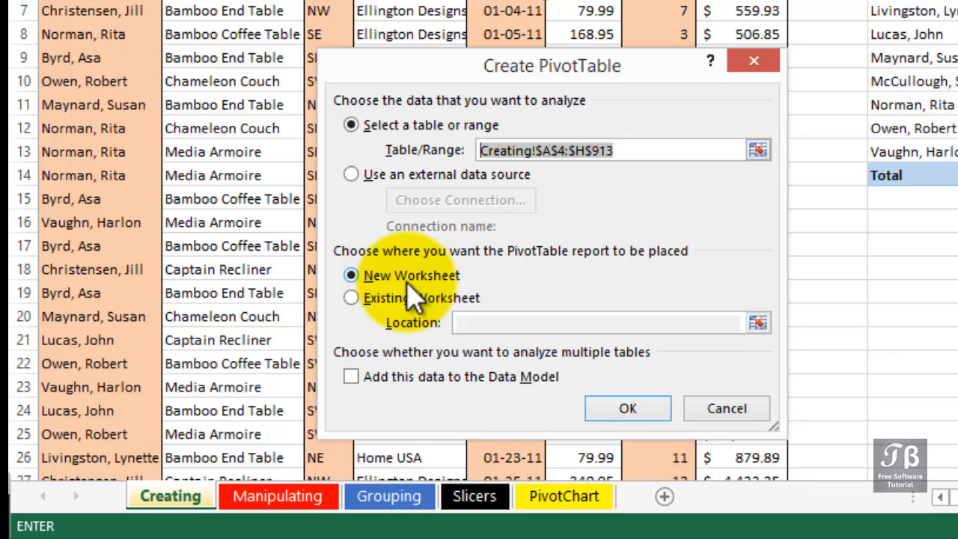
click(627, 153)
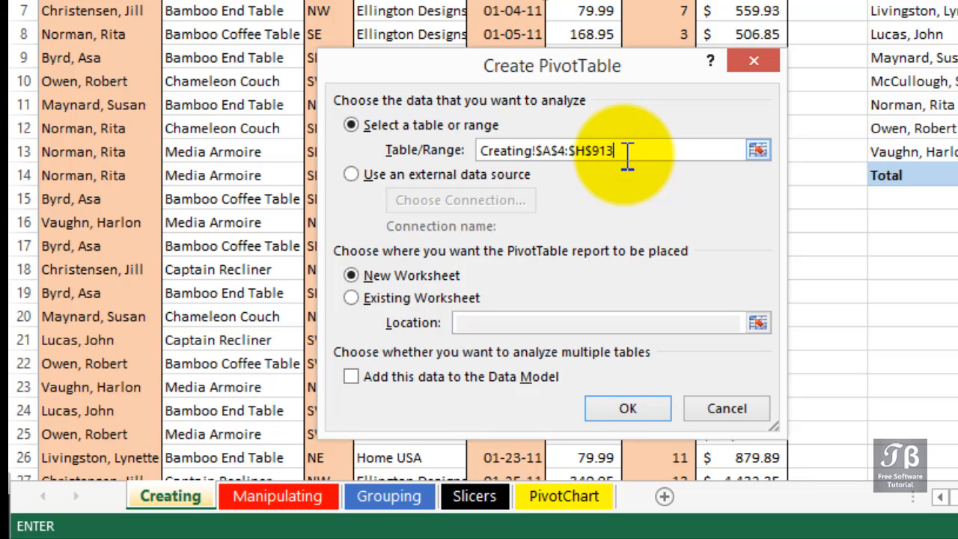
click(629, 412)
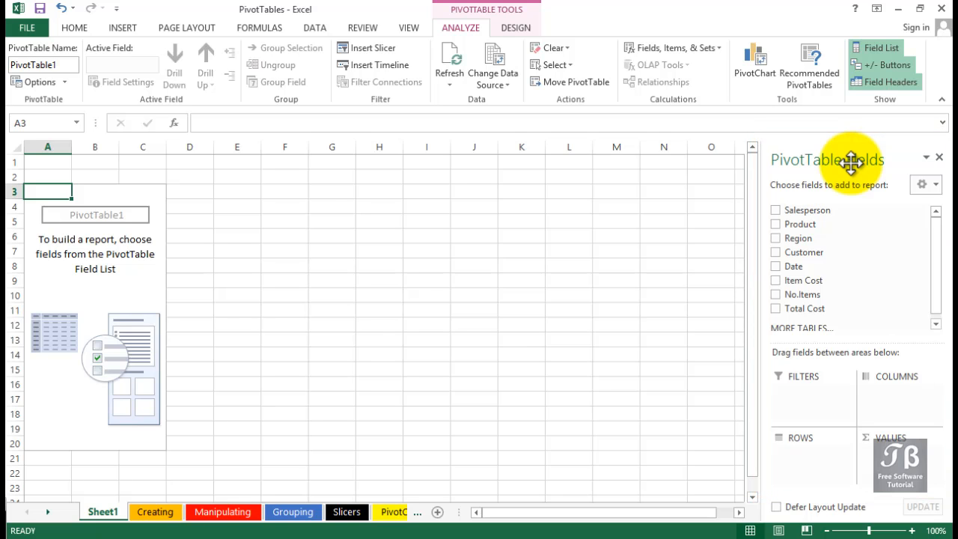
Float the PivotTable Fields pane over the sheet, enlarge it, and give its field list more height
drag(851, 162, 498, 196)
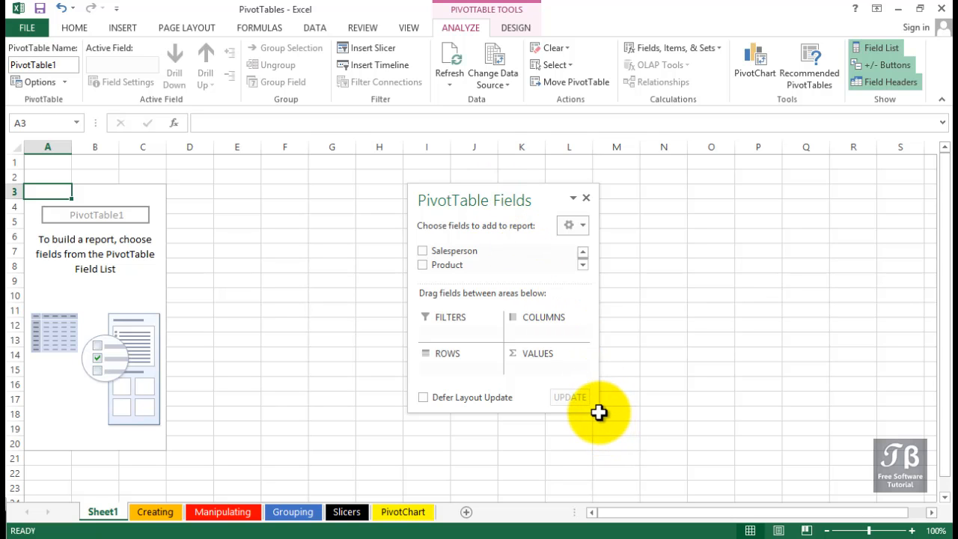
drag(614, 420, 694, 464)
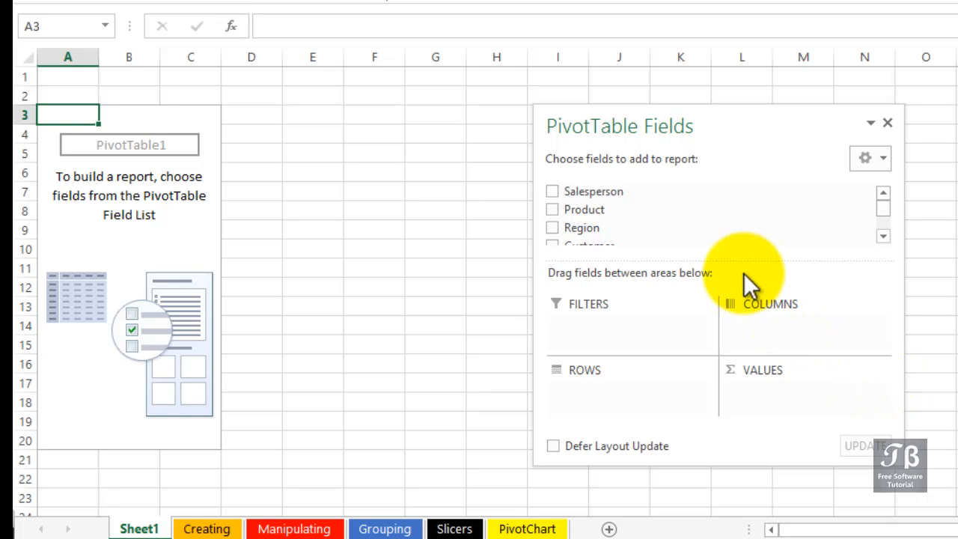
drag(744, 260, 743, 297)
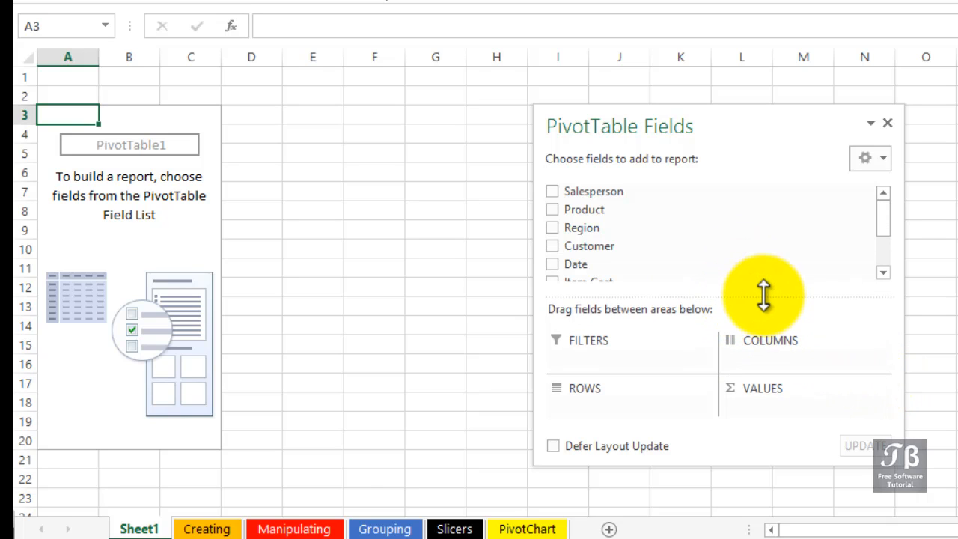
mouse_move(884, 217)
mouse_down()
mouse_move(886, 244)
mouse_move(886, 223)
mouse_up()
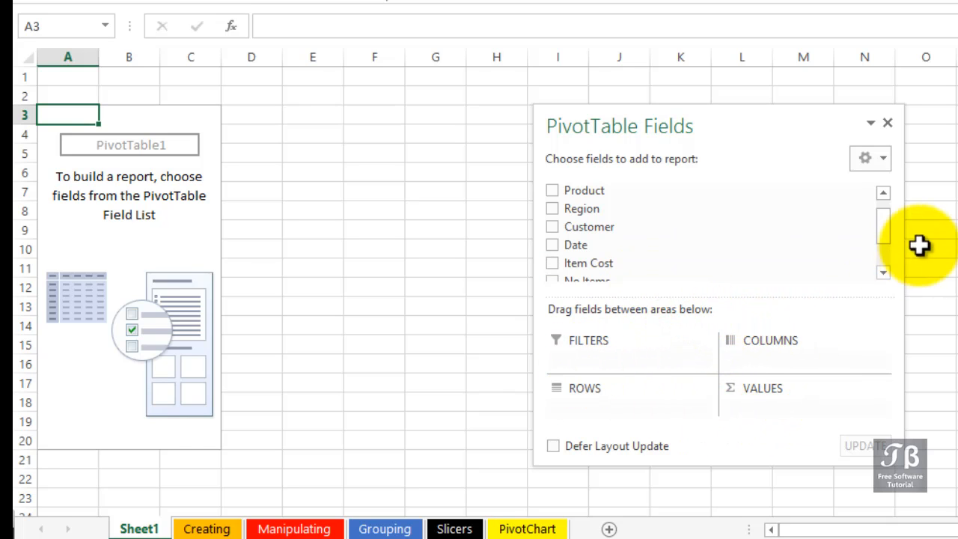
click(883, 193)
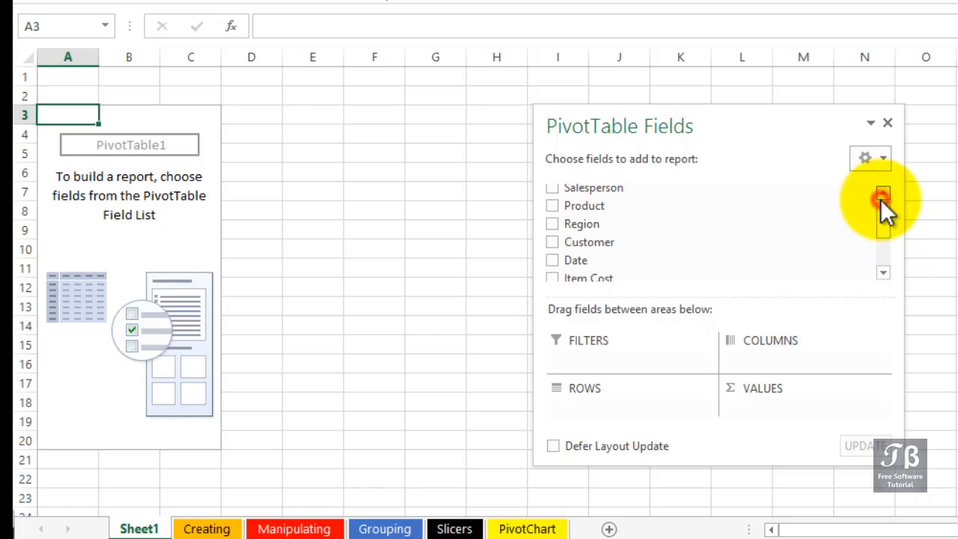
Add Salesperson as the PivotTable's row field and No.Items as its summed value field, enlarging the fields pane slightly
click(552, 189)
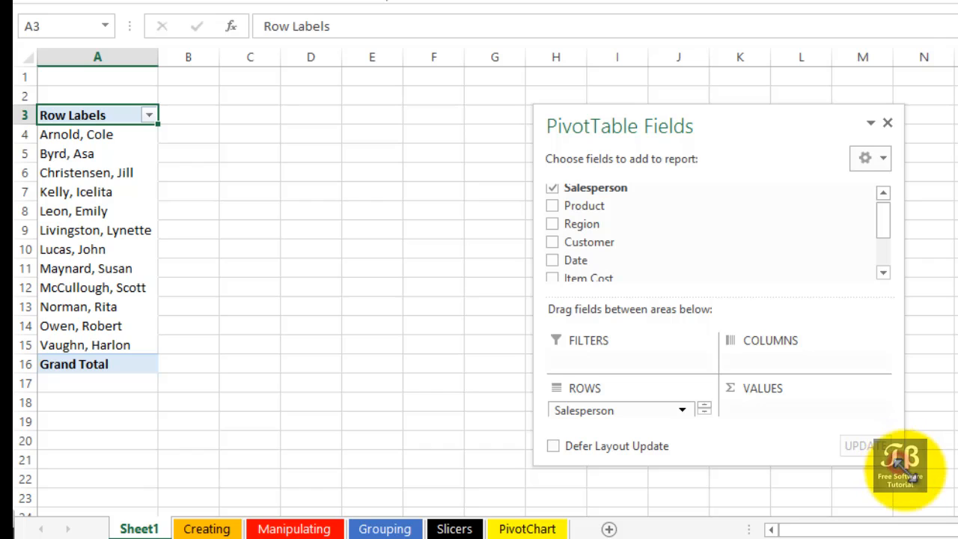
drag(904, 464, 918, 492)
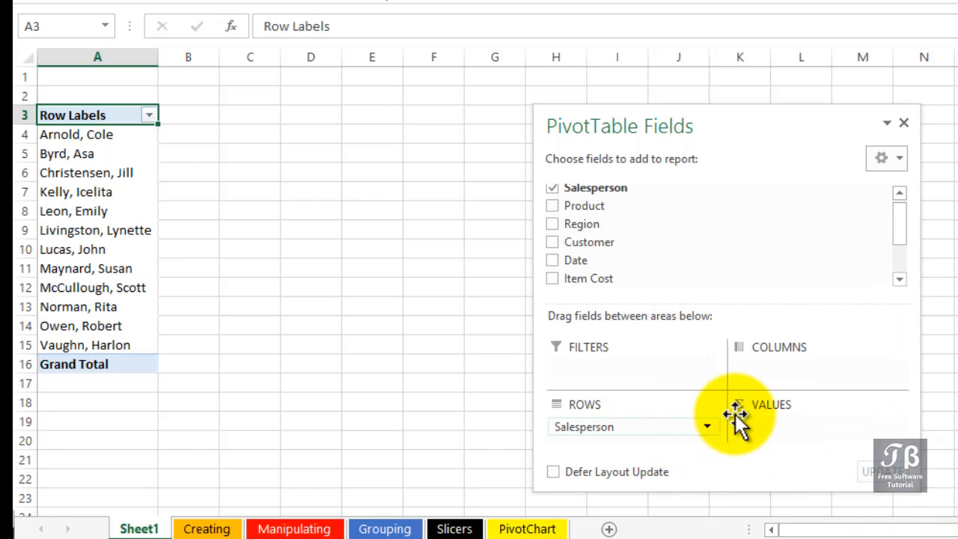
click(900, 279)
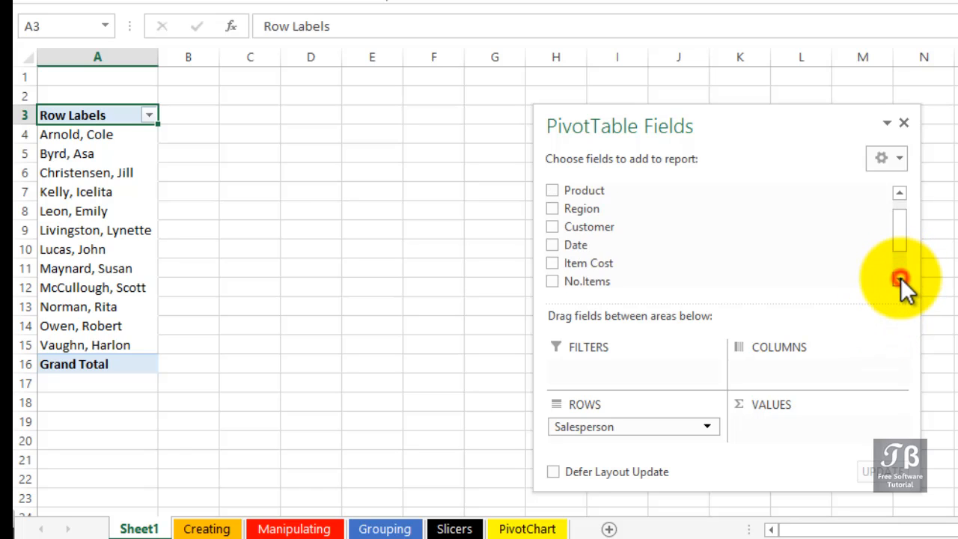
click(899, 278)
click(899, 278)
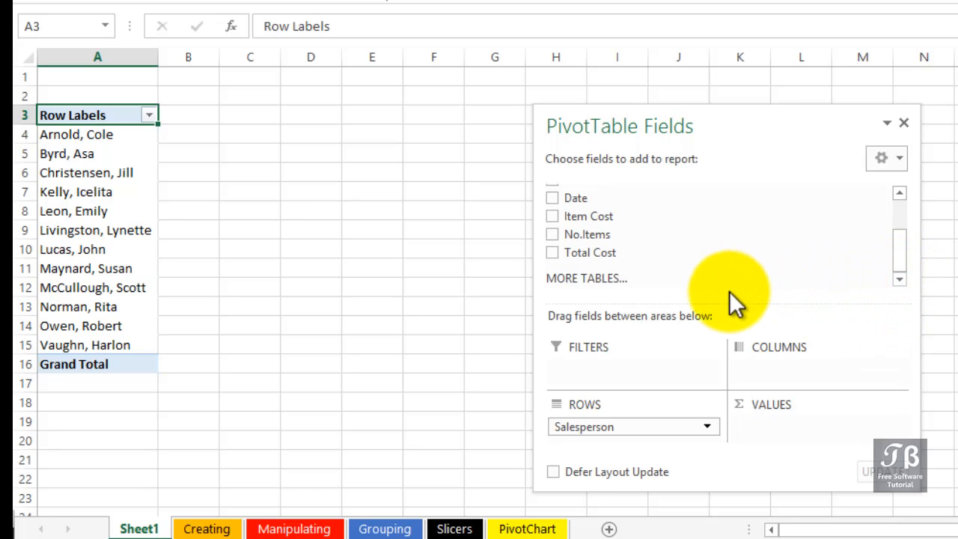
click(552, 236)
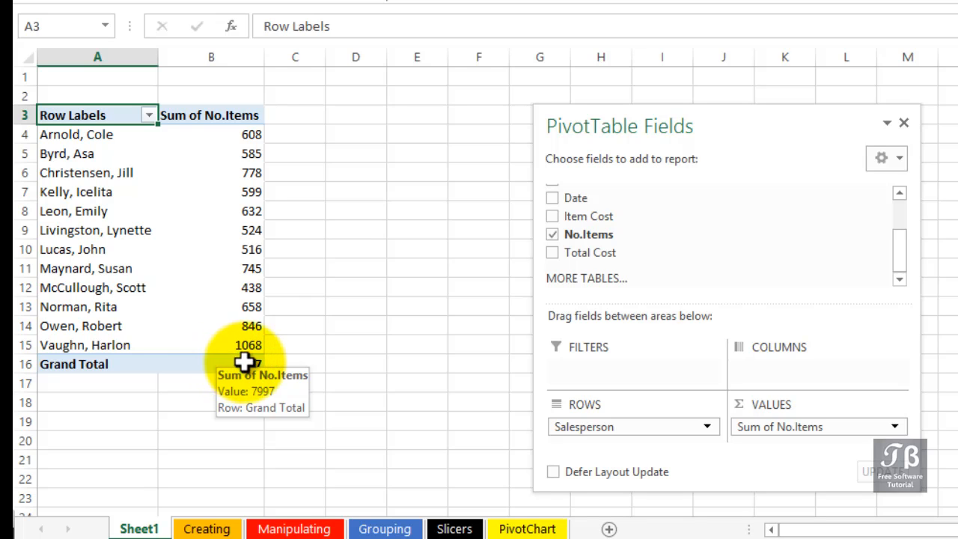
Place the Product field in the PivotTable's Columns area and move the fields pane clear of the table
click(903, 259)
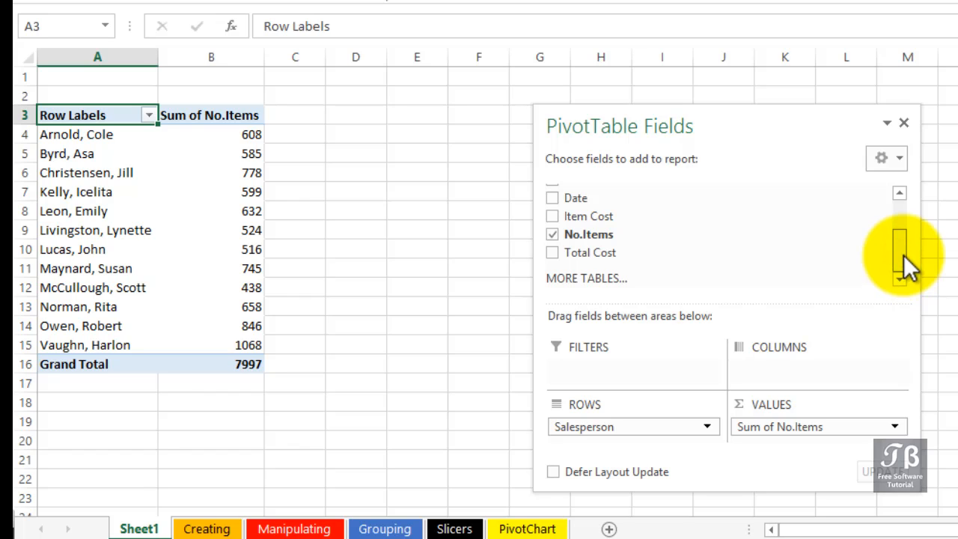
drag(903, 256, 904, 232)
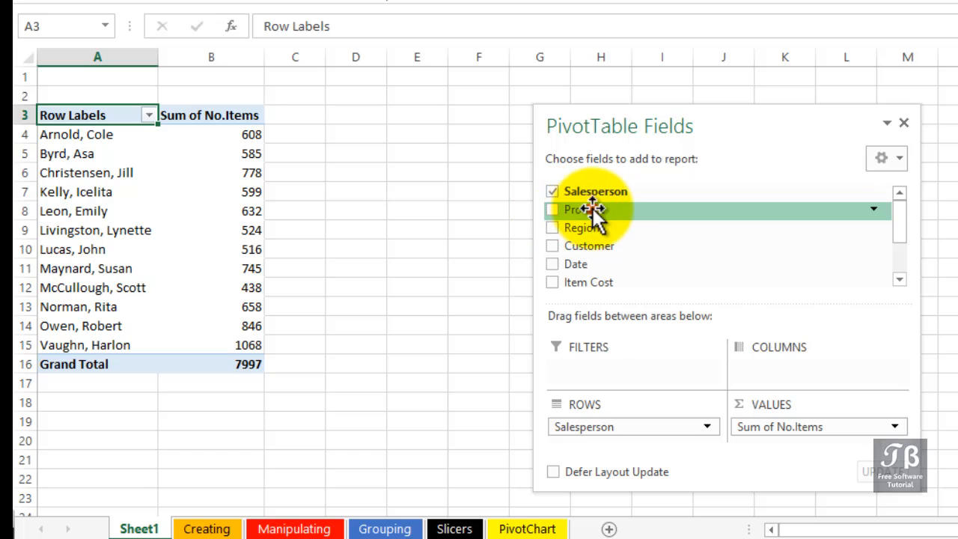
drag(571, 209, 773, 376)
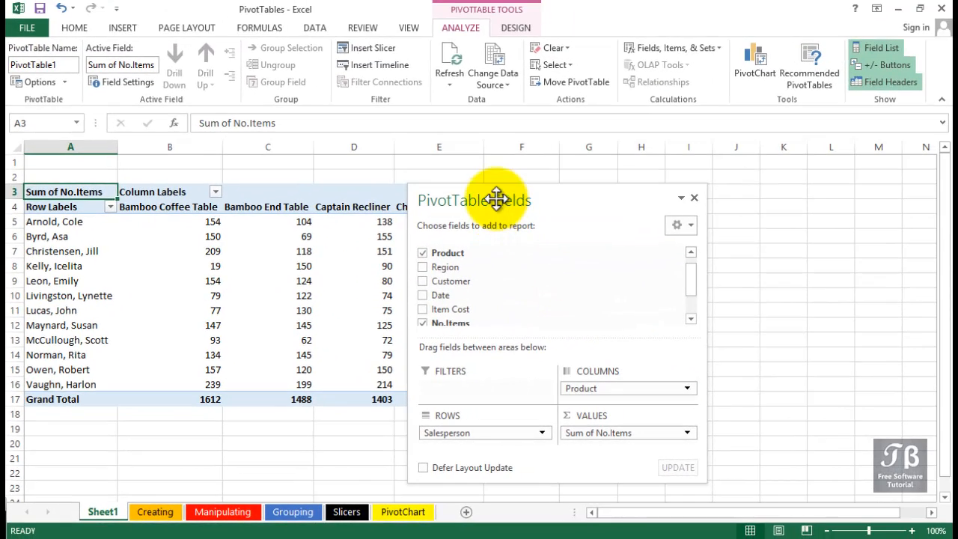
drag(675, 144, 891, 139)
drag(718, 199, 714, 190)
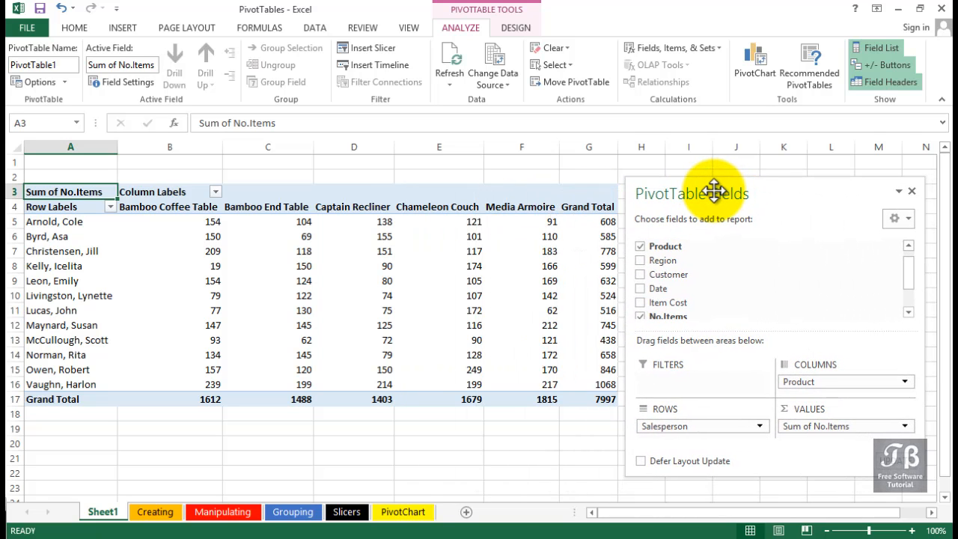
Inspect individual values in the PivotTable's Media Armoire column, including cells F8, F11 and F12
click(526, 268)
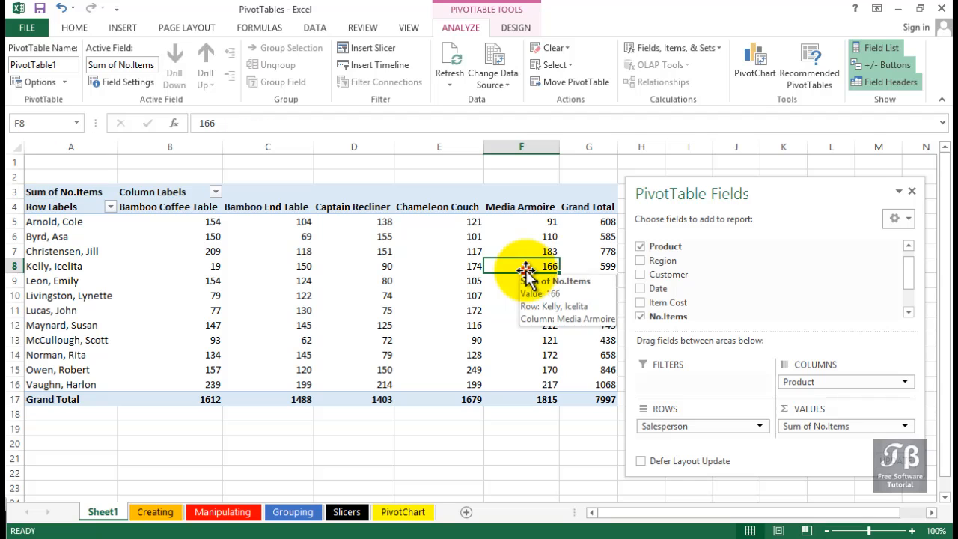
click(524, 293)
click(532, 310)
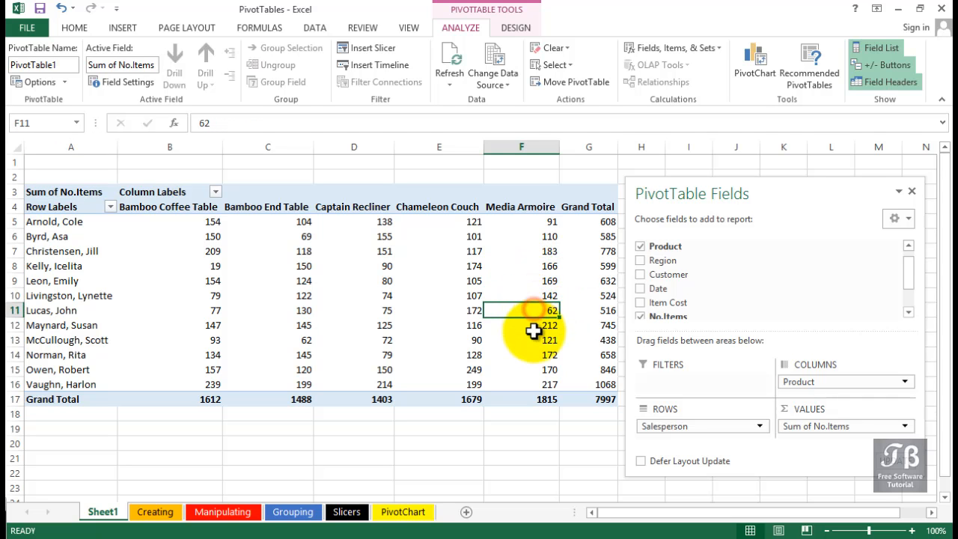
click(530, 325)
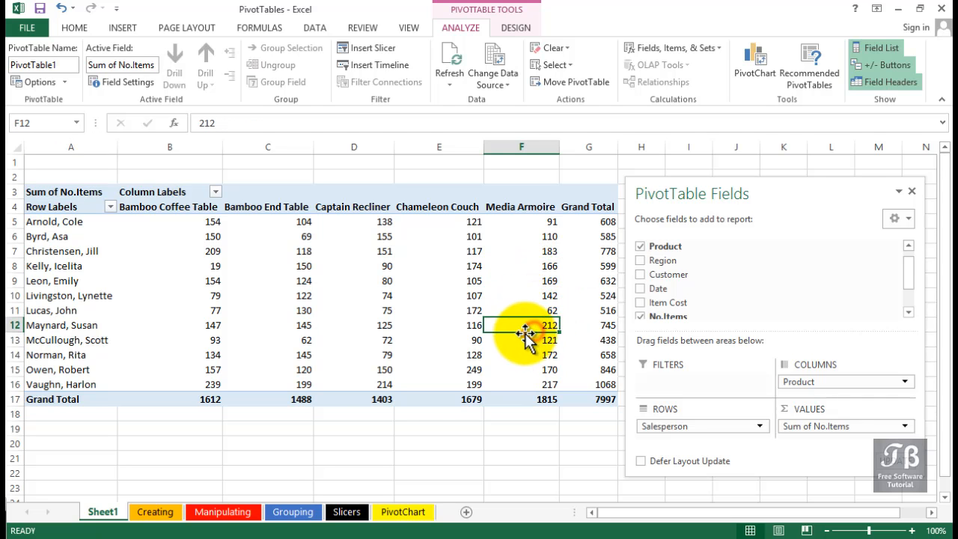
Compare the totals in P14 and P13 on the Creating sheet with the PivotTable's grand totals on Sheet1
click(155, 514)
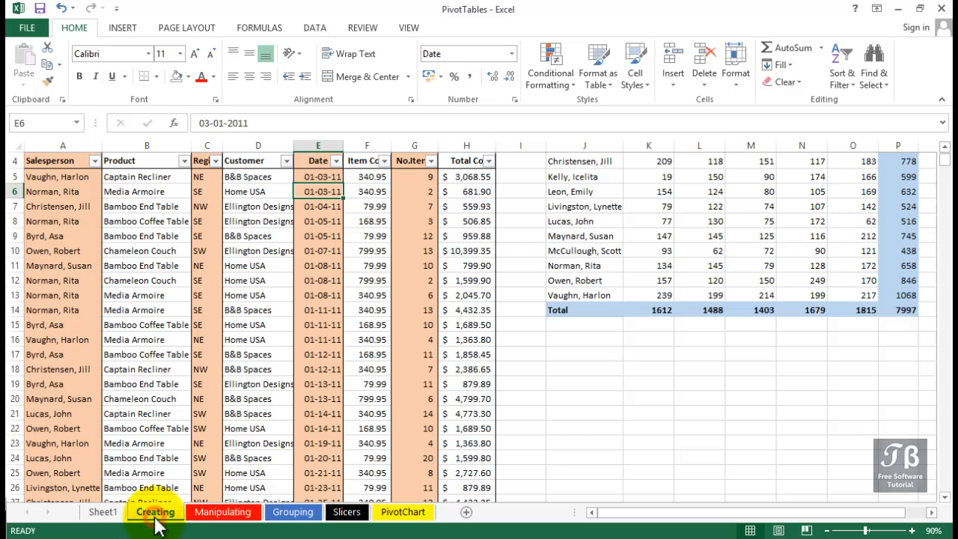
click(898, 311)
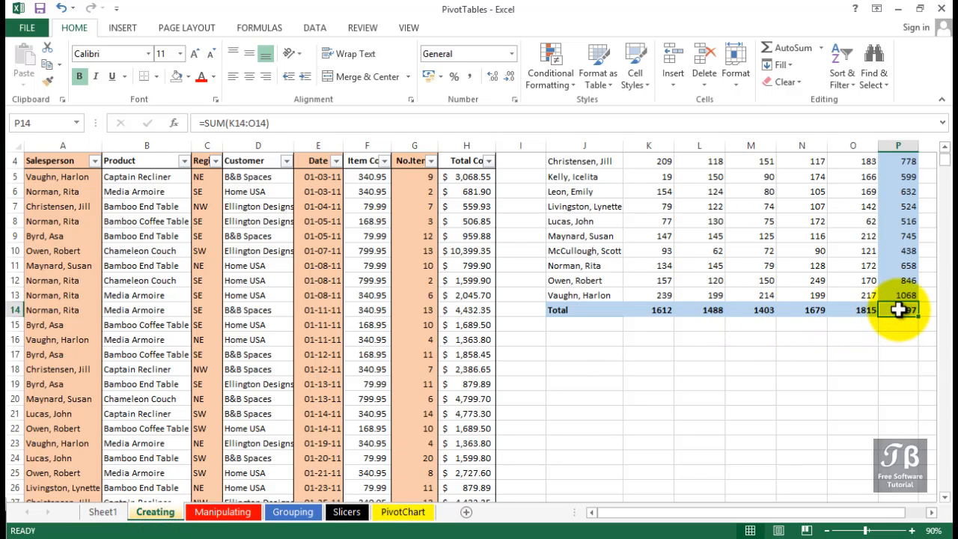
scroll(898, 314, up, 1)
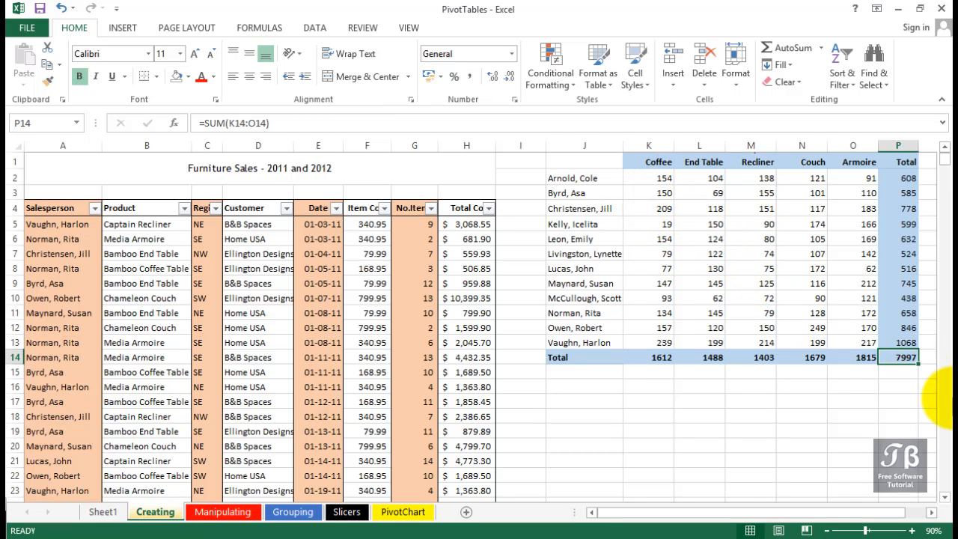
click(906, 343)
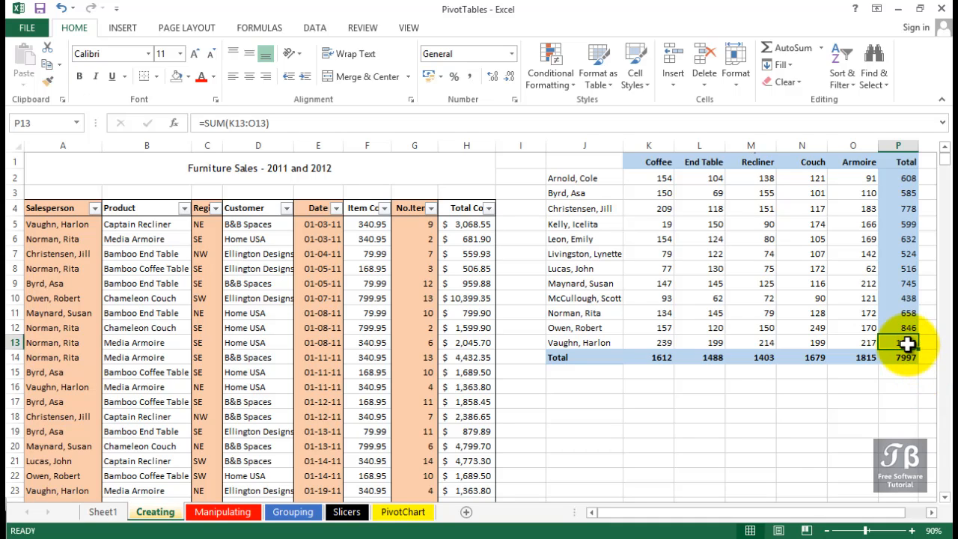
click(104, 512)
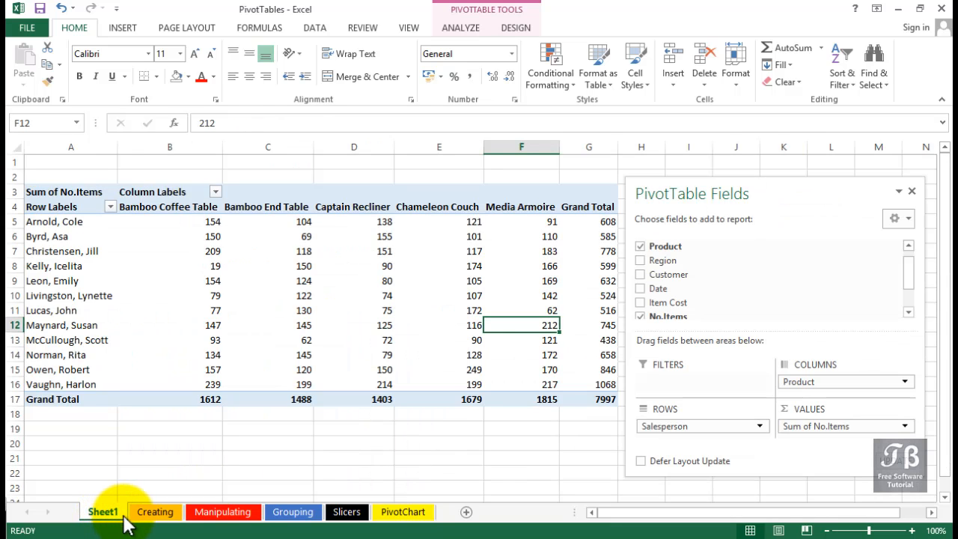
click(624, 401)
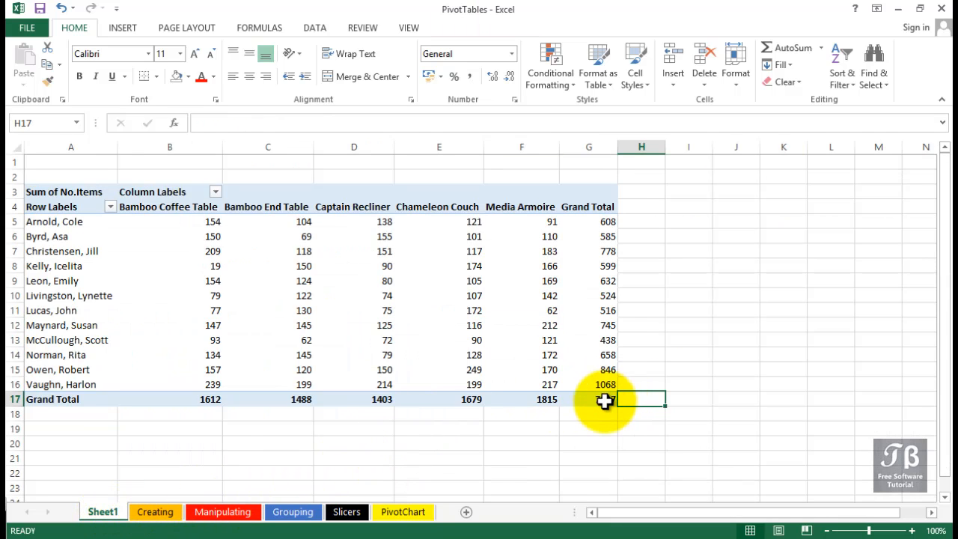
Examine the PivotTable's Analyze and Design tools with cells selected inside and outside the table, shifting the fields pane up slightly
click(604, 401)
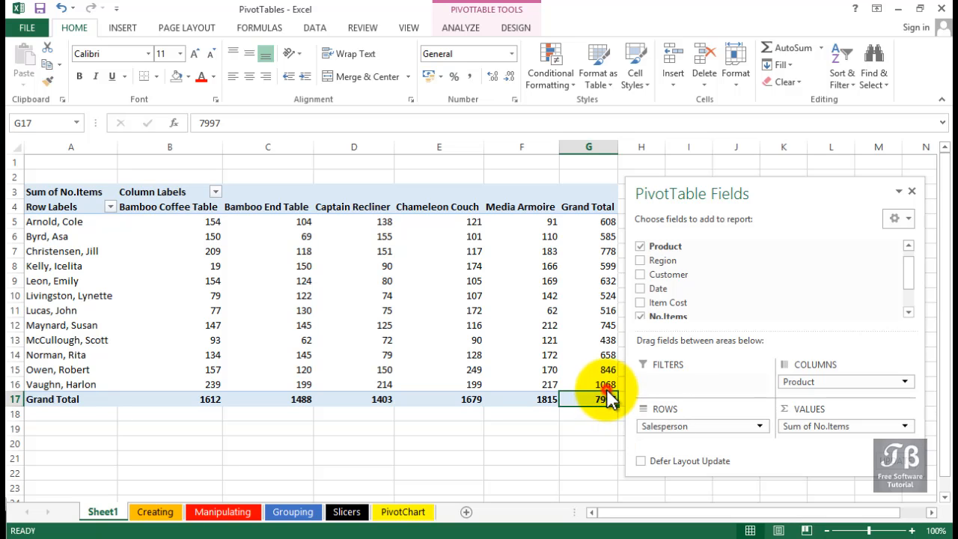
mouse_move(605, 386)
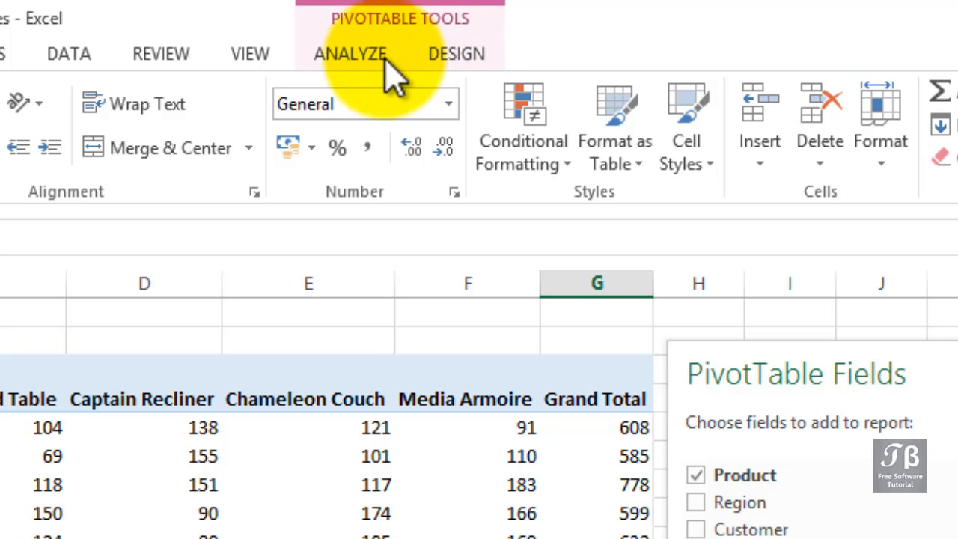
click(346, 72)
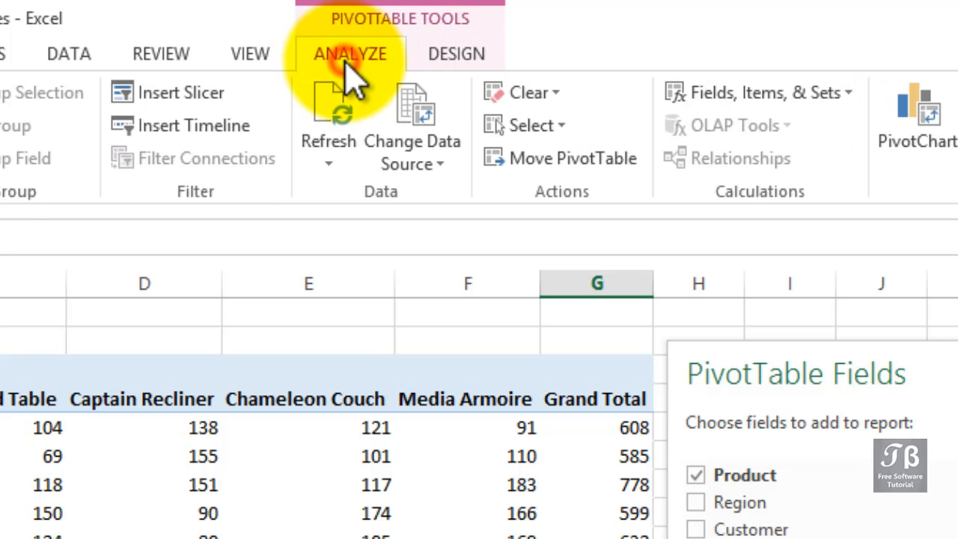
click(433, 54)
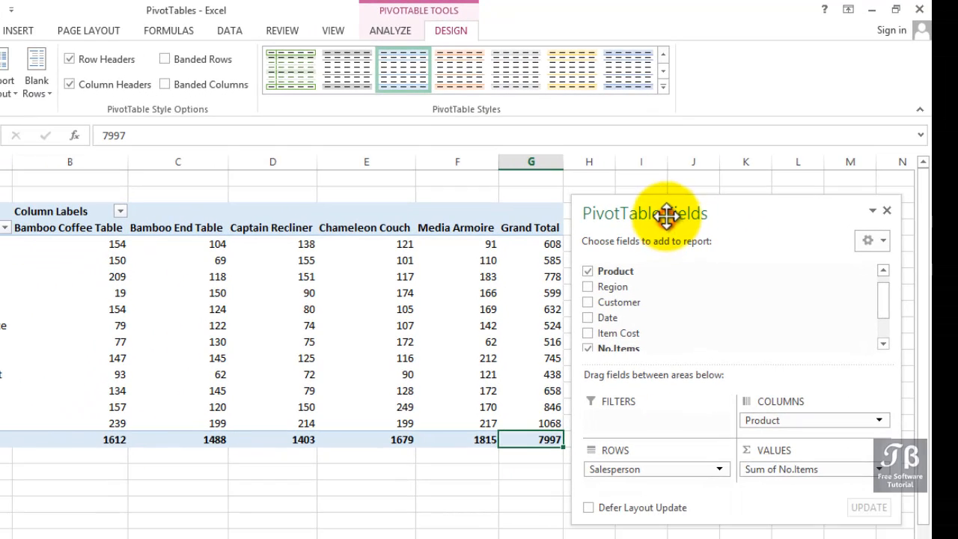
drag(666, 215, 666, 202)
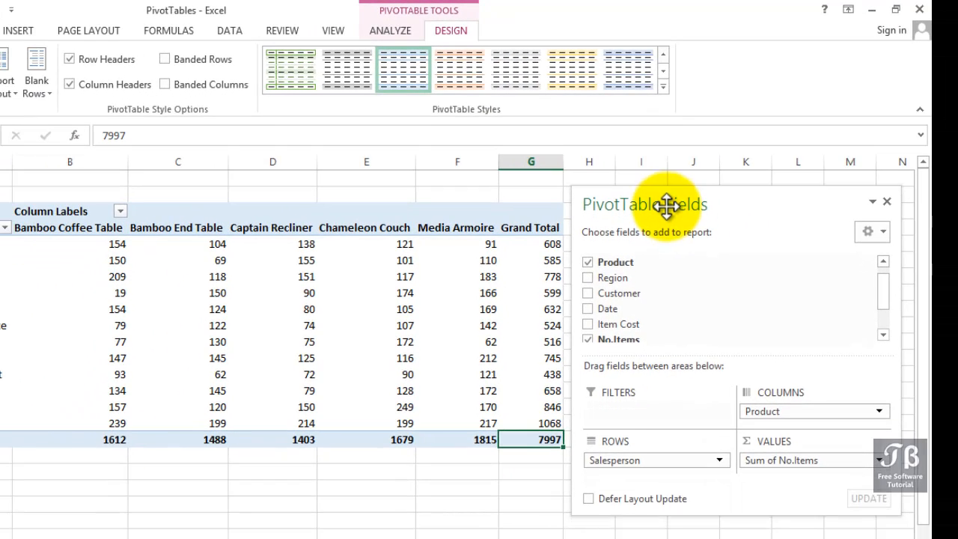
click(457, 178)
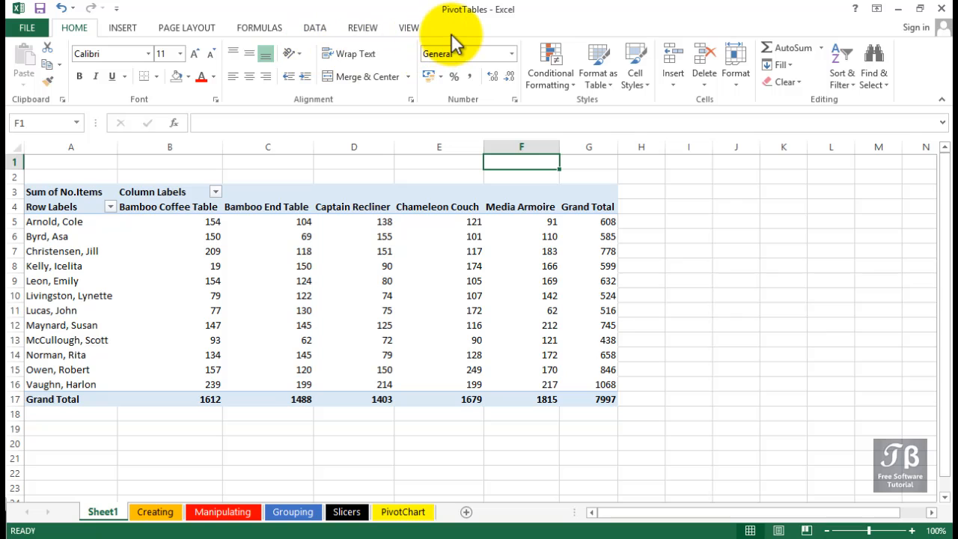
click(457, 194)
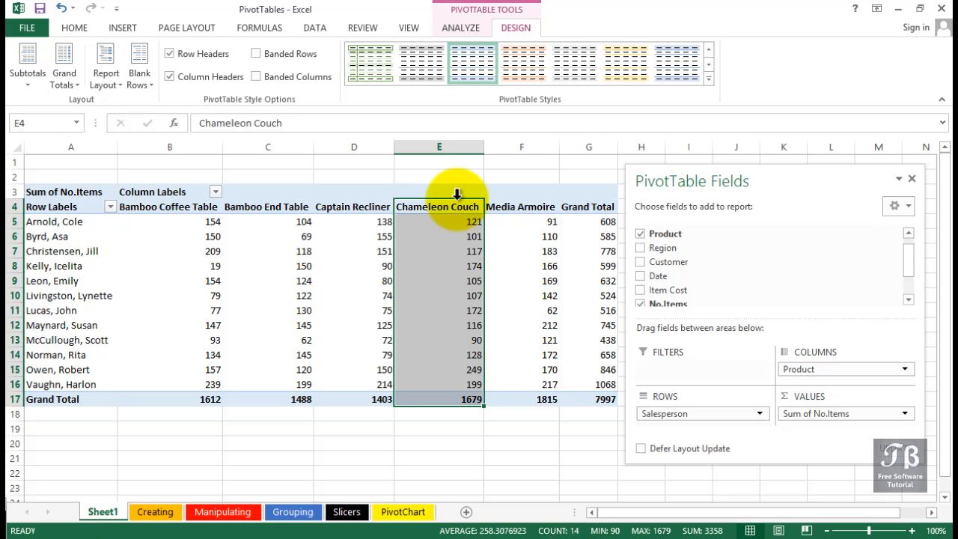
Inspect the generic Column Labels and Row Labels headings in B3 and A4 and the PivotTable values in B5:G15
click(182, 191)
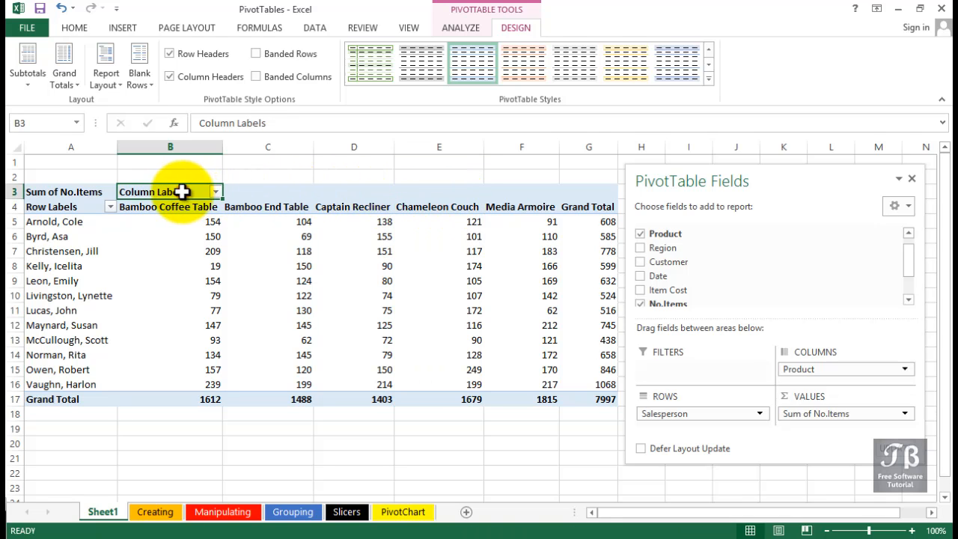
click(71, 208)
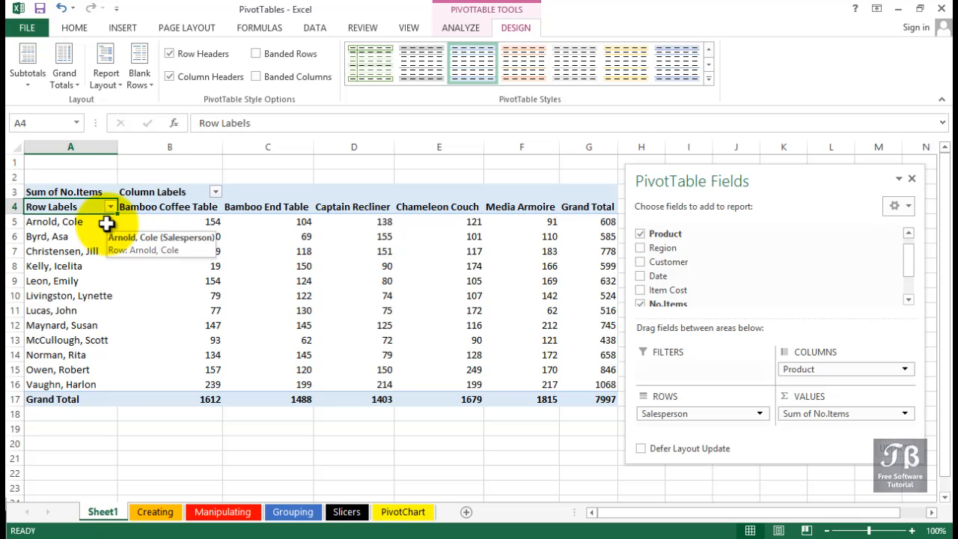
drag(187, 221, 587, 374)
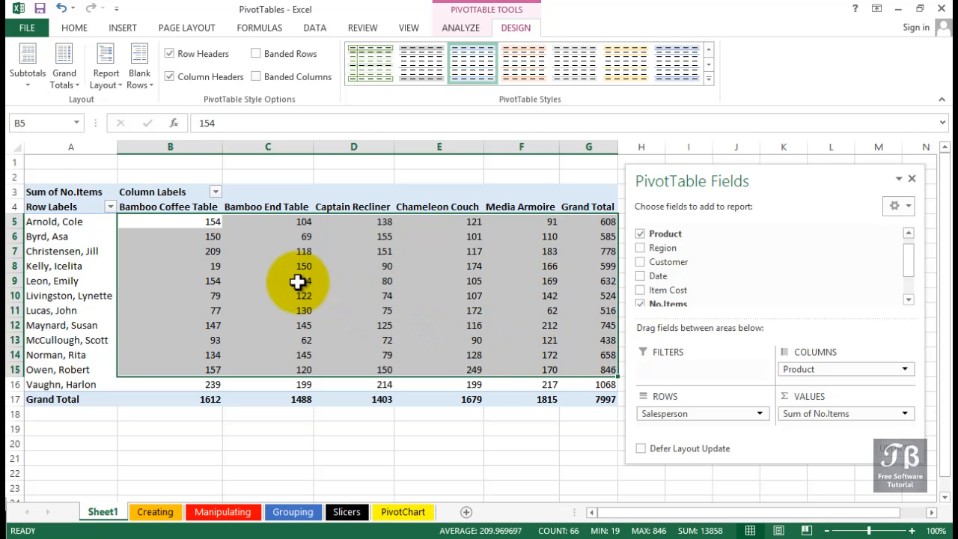
mouse_move(263, 283)
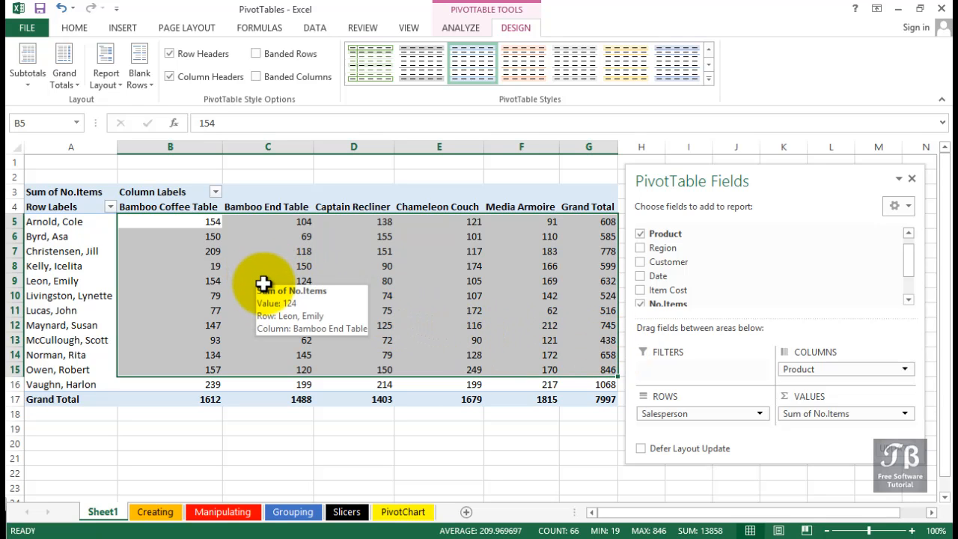
click(160, 193)
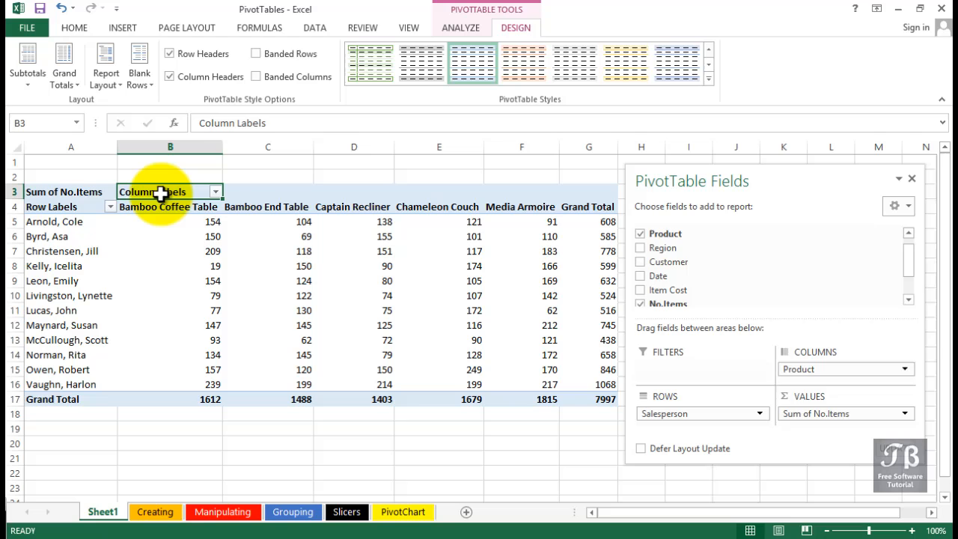
click(72, 206)
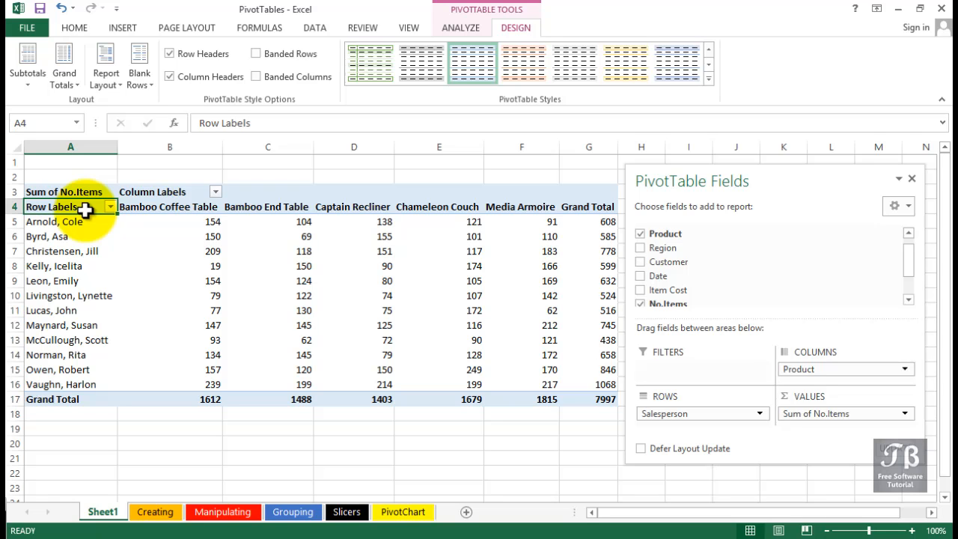
Hide the PivotTable's field headers and show them again
click(460, 30)
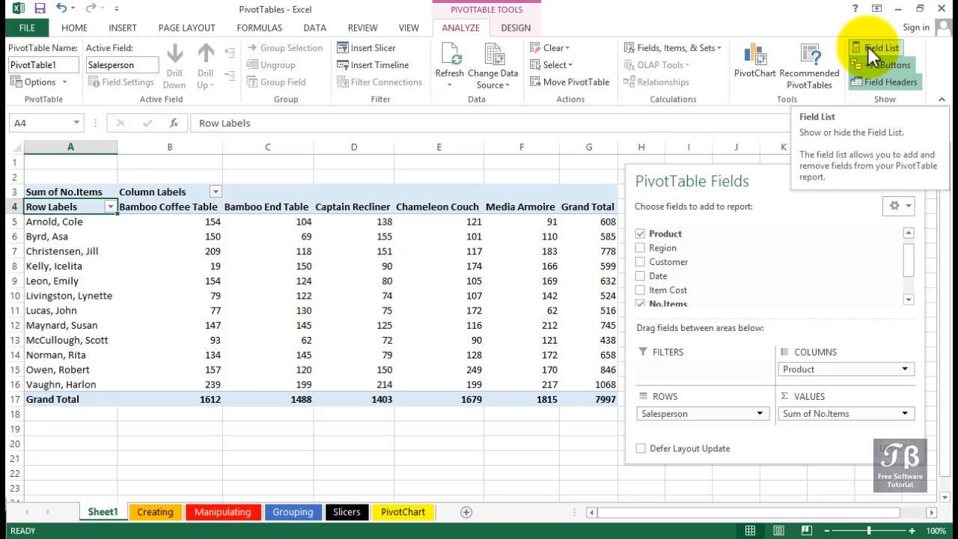
click(886, 87)
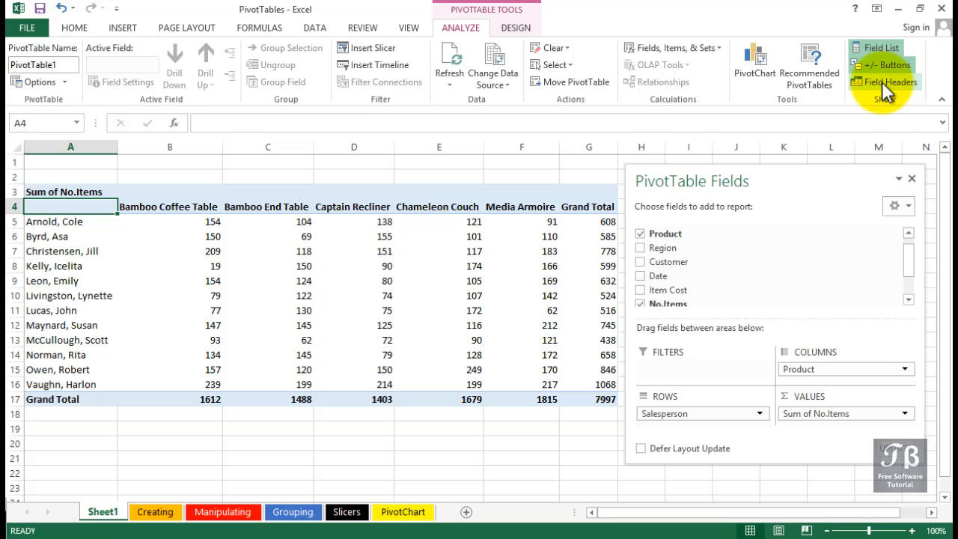
click(885, 89)
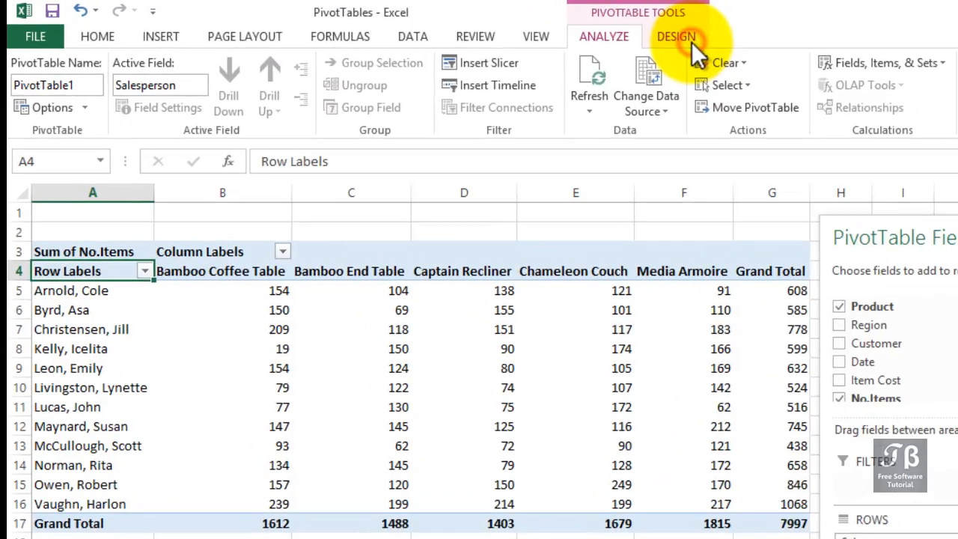
Change the PivotTable's report layout to Outline Form and check the field name headings in B3 and A4
click(690, 42)
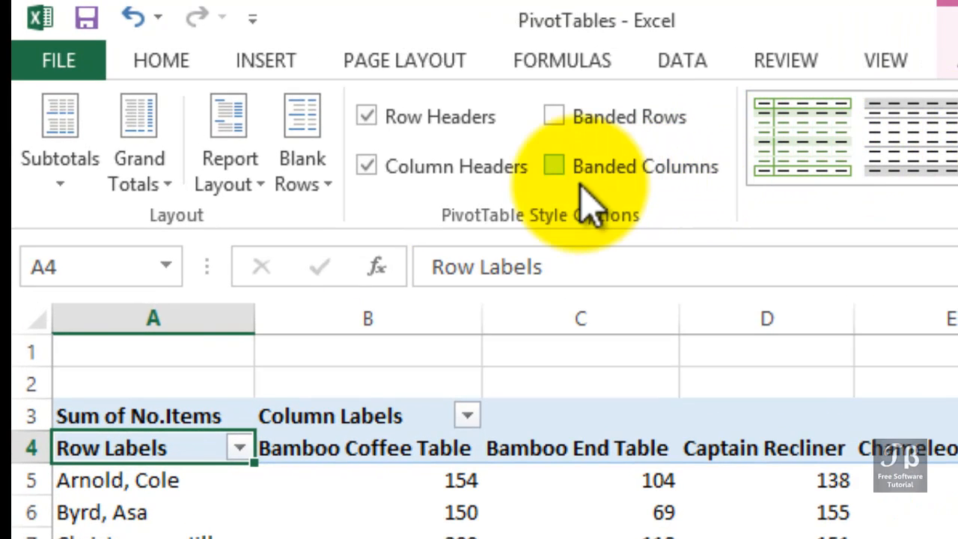
click(238, 187)
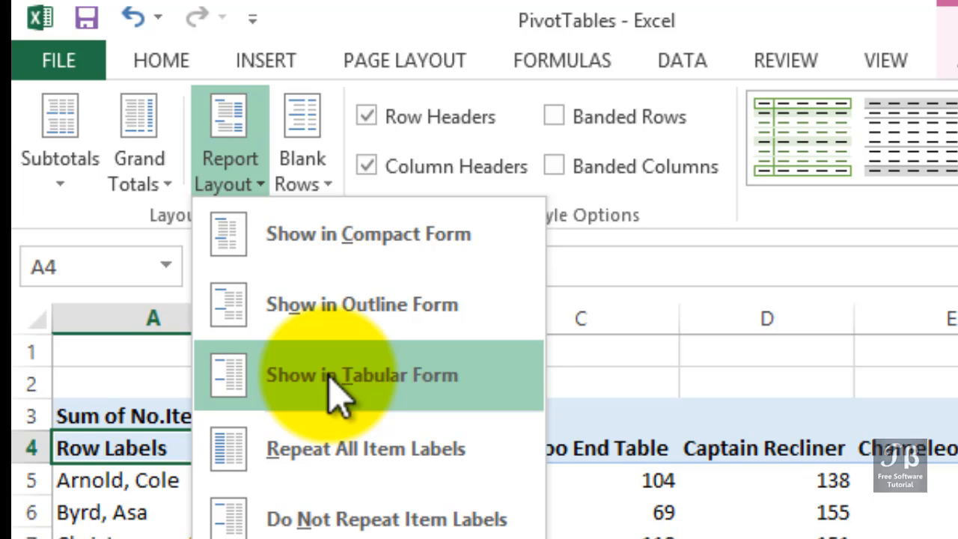
click(342, 305)
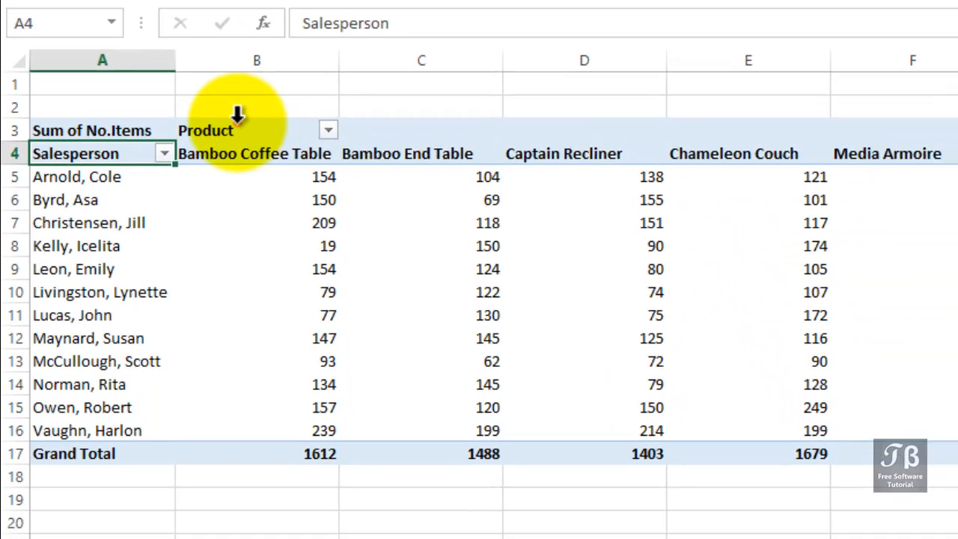
click(232, 142)
click(197, 131)
click(137, 156)
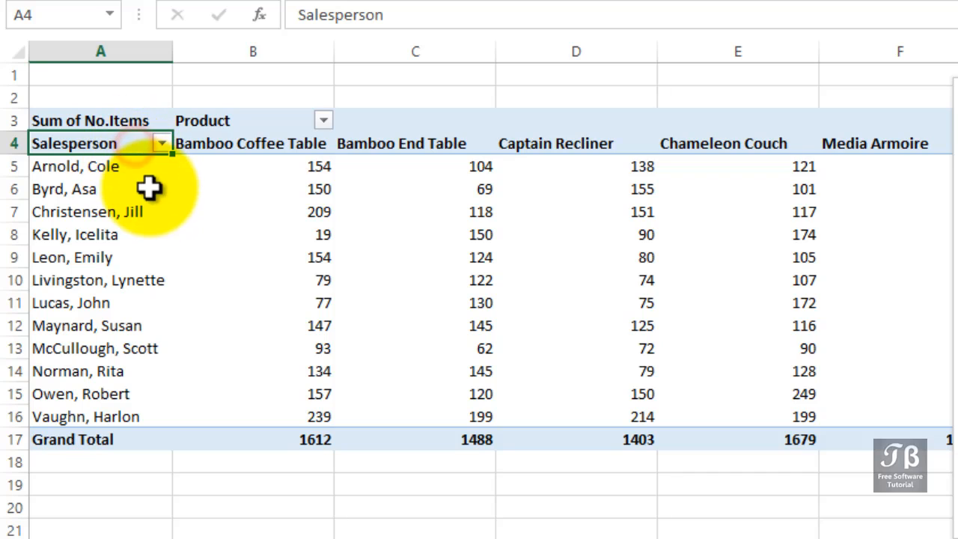